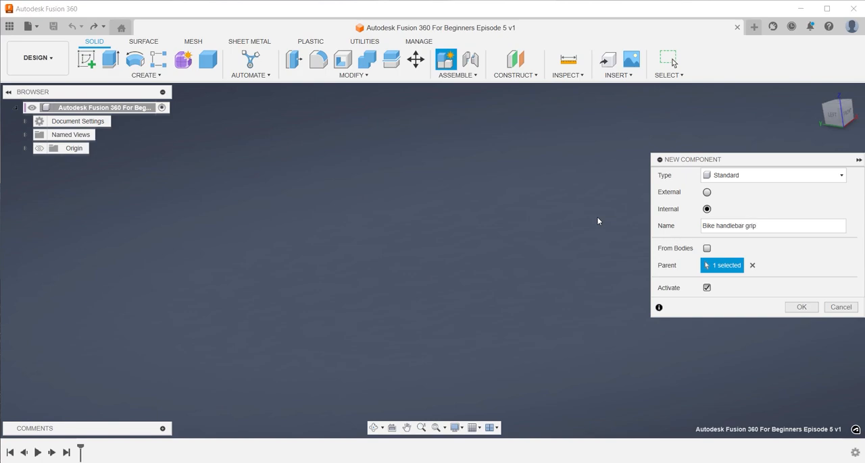
Create the internal component named Bike handlebar grip and start a sketch on the YZ origin plane
{"action": "key", "text": "Return"}
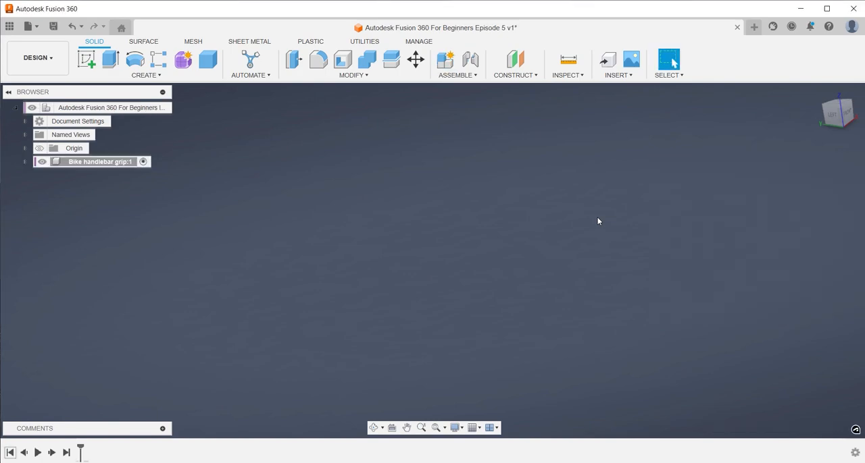
{"action": "type", "text": "sket"}
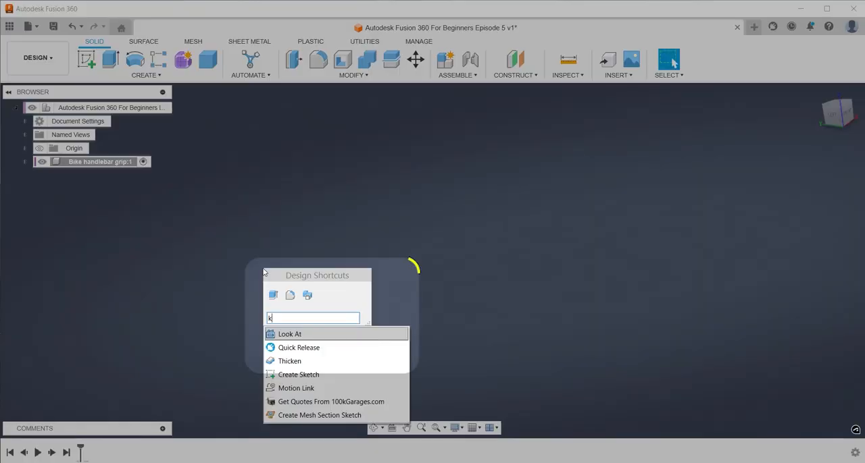
{"action": "key", "text": "Return"}
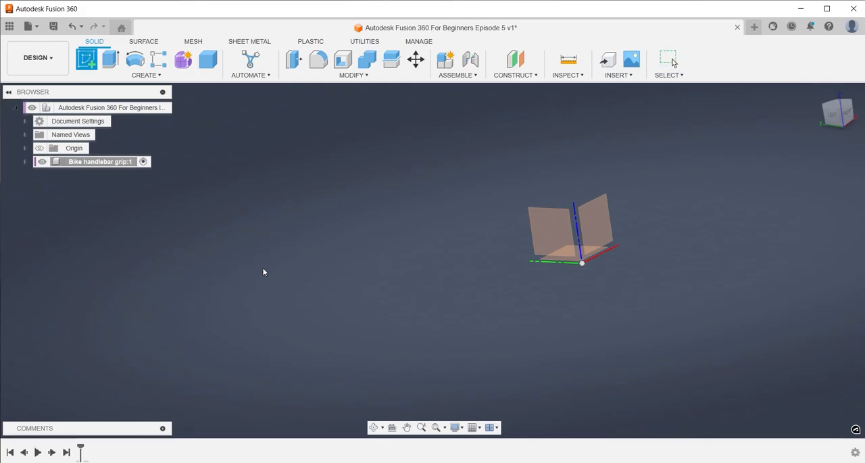
{"action": "left_click", "coordinate": [559, 236]}
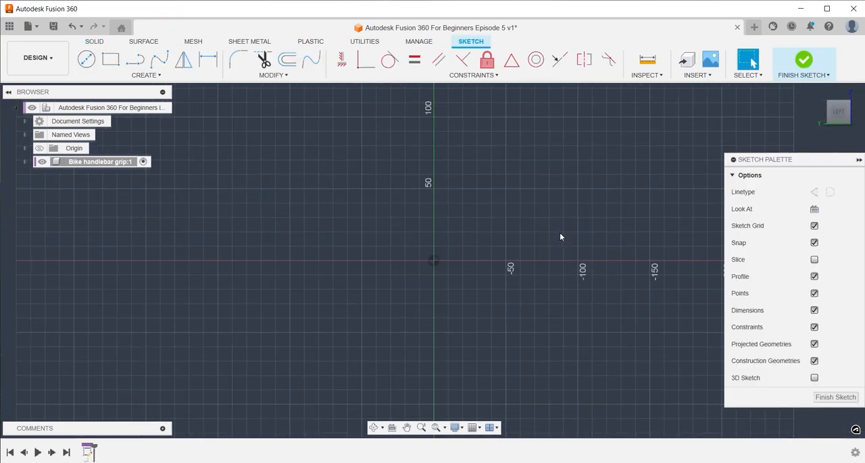
Draw a center-diameter circle of 30 mm centred on the origin
{"action": "key", "text": "c"}
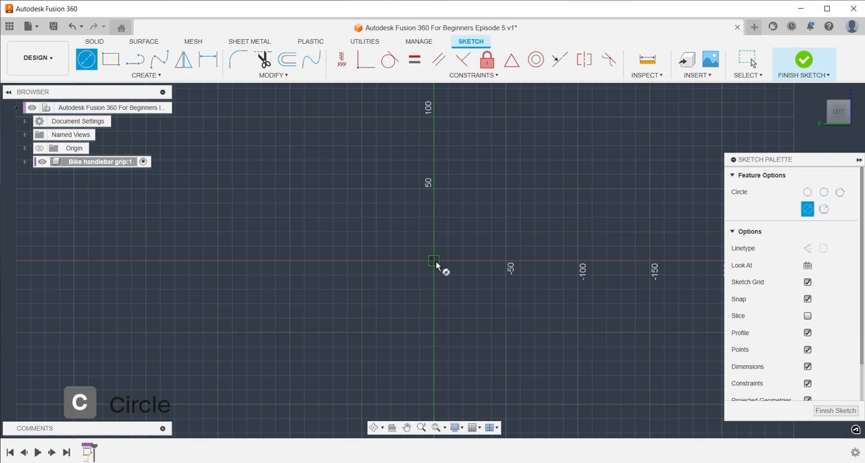
{"action": "left_click", "coordinate": [433, 261]}
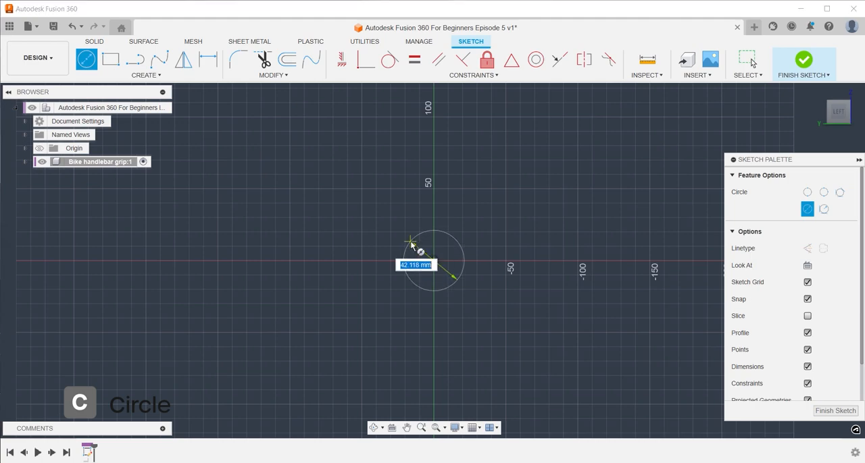
{"action": "type", "text": "30"}
{"action": "key", "text": "Return"}
{"action": "key", "text": "Escape"}
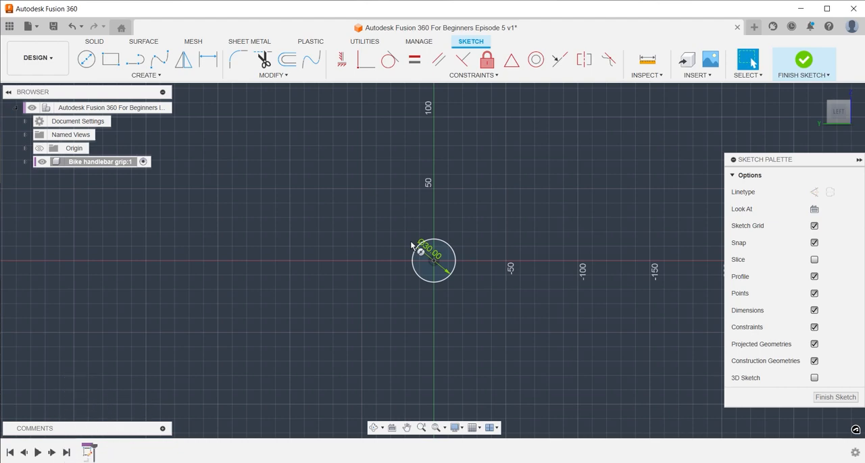
Extrude the circle profile 130 mm to one side as a new body
{"action": "key", "text": "e"}
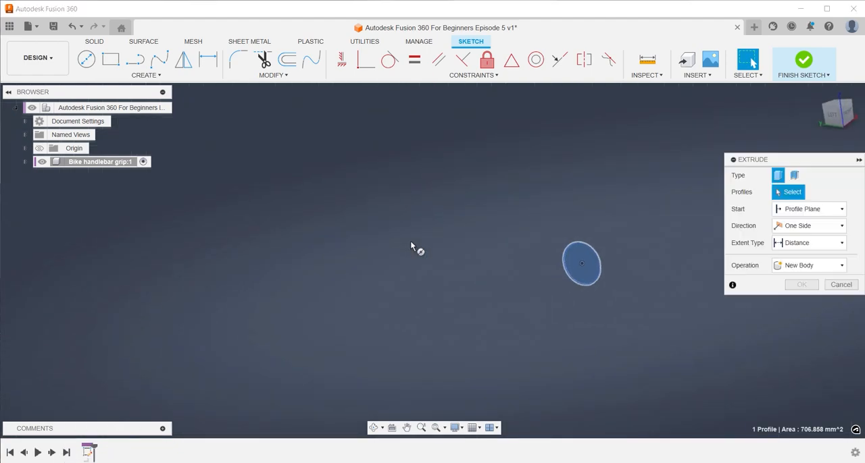
{"action": "type", "text": "130"}
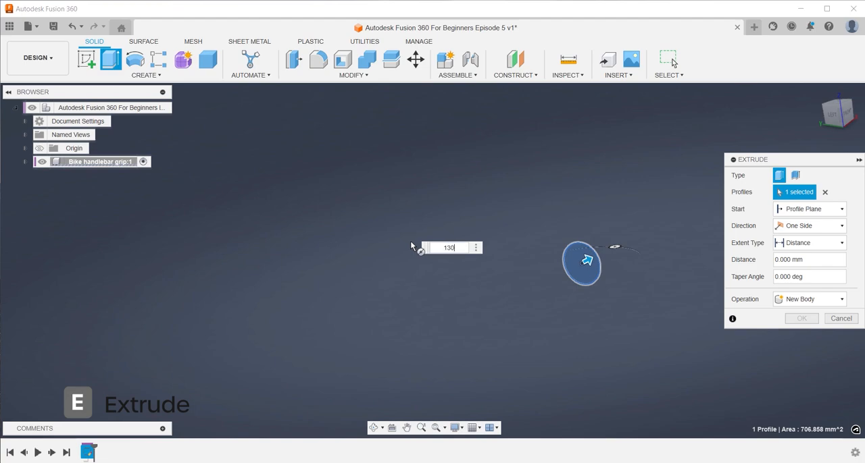
{"action": "key", "text": "Return"}
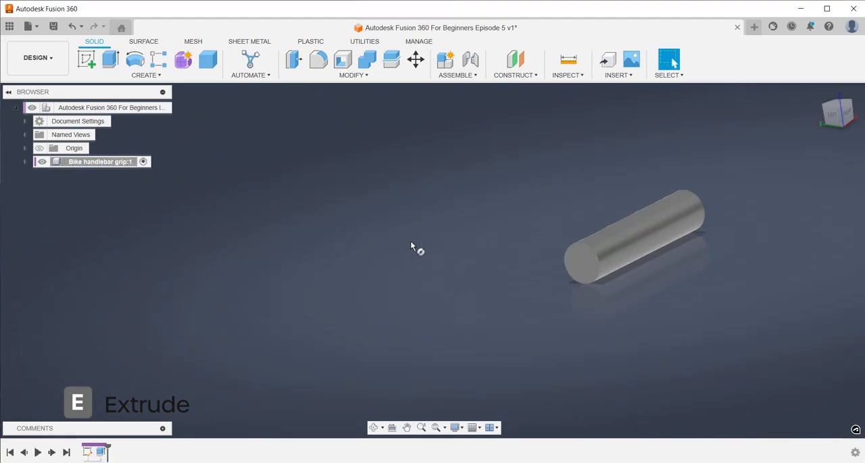
Sketch two concentric circles on the cylinder's end face at the origin, one matching the cylinder's edge and one 34 mm in diameter
{"action": "key", "text": "s"}
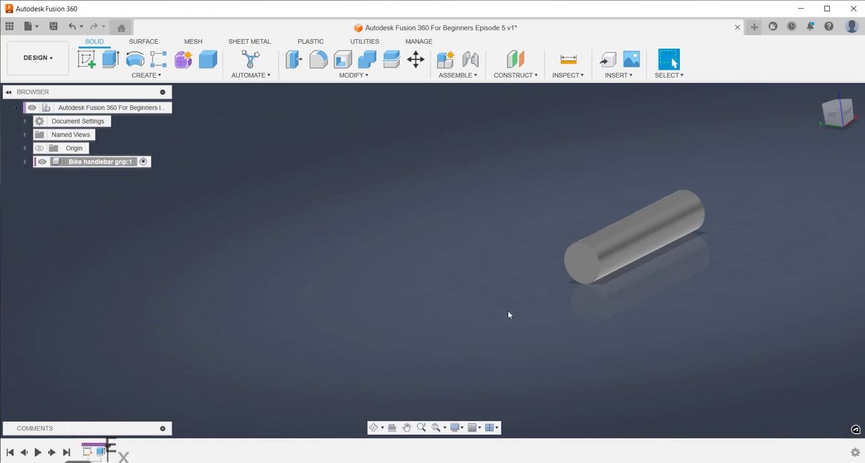
{"action": "type", "text": "ske"}
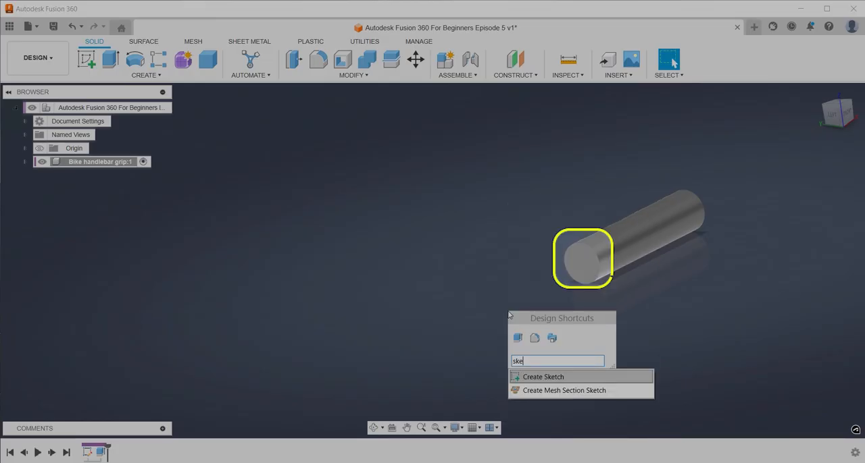
{"action": "key", "text": "Return"}
{"action": "left_click", "coordinate": [598, 267]}
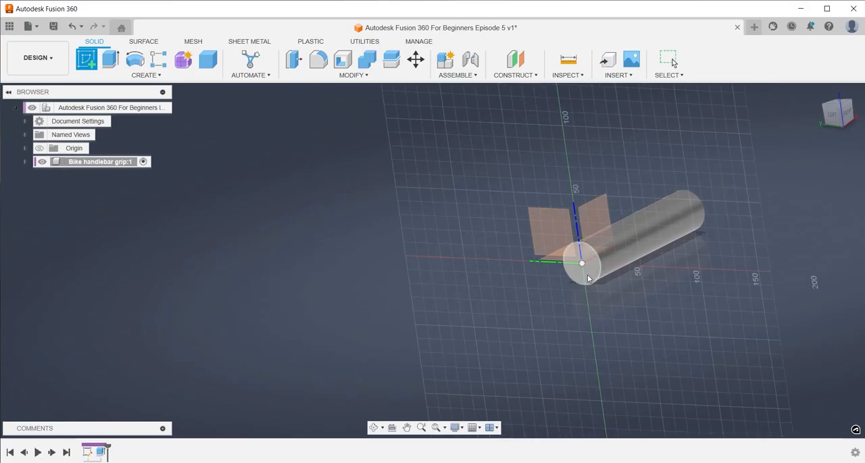
{"action": "key", "text": "c"}
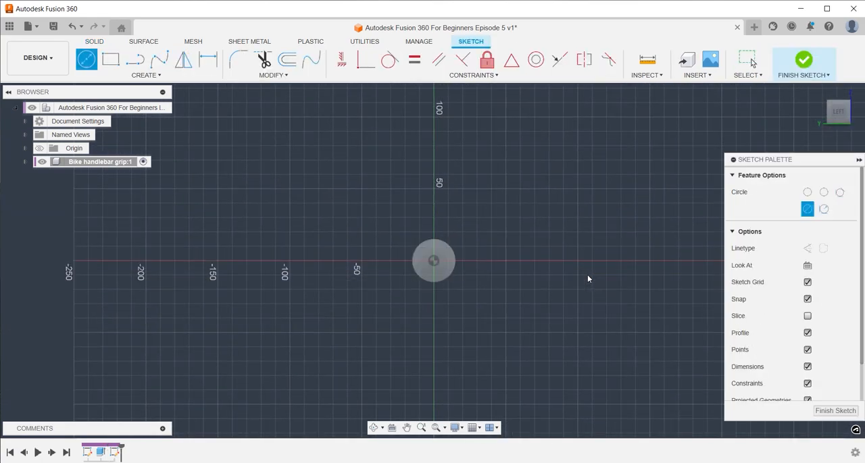
{"action": "left_click", "coordinate": [437, 261]}
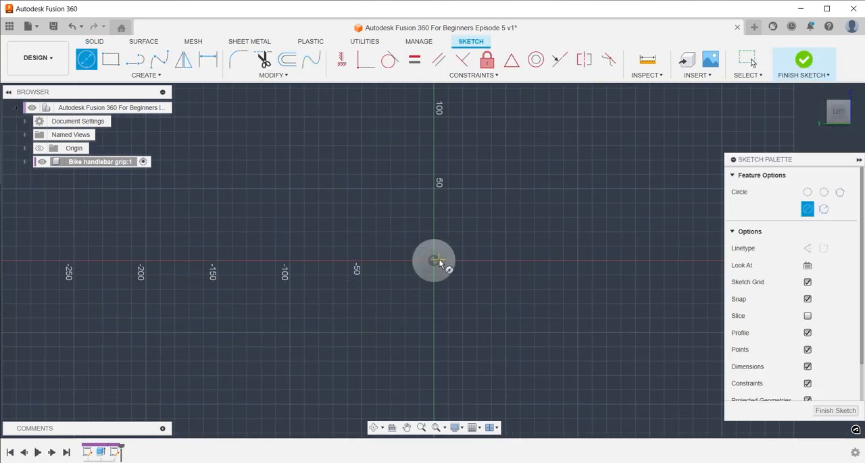
{"action": "scroll", "coordinate": [433, 259], "scroll_direction": "up", "scroll_amount": 5}
{"action": "scroll", "coordinate": [433, 258], "scroll_direction": "down", "scroll_amount": 1}
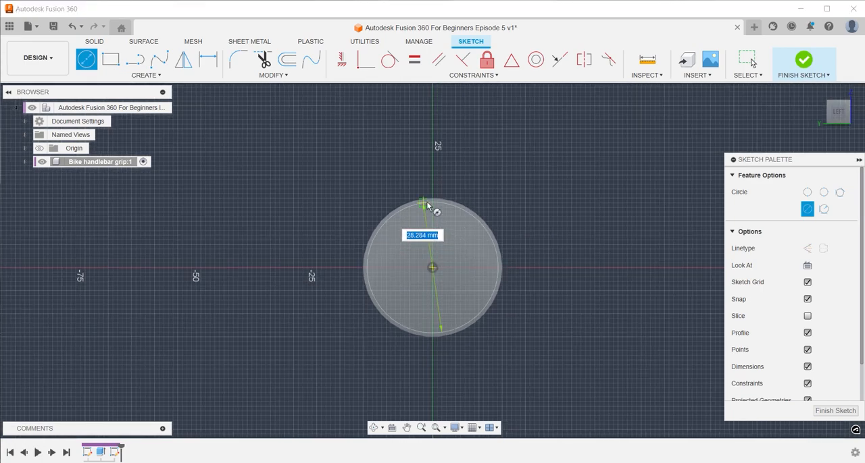
{"action": "left_click", "coordinate": [434, 201]}
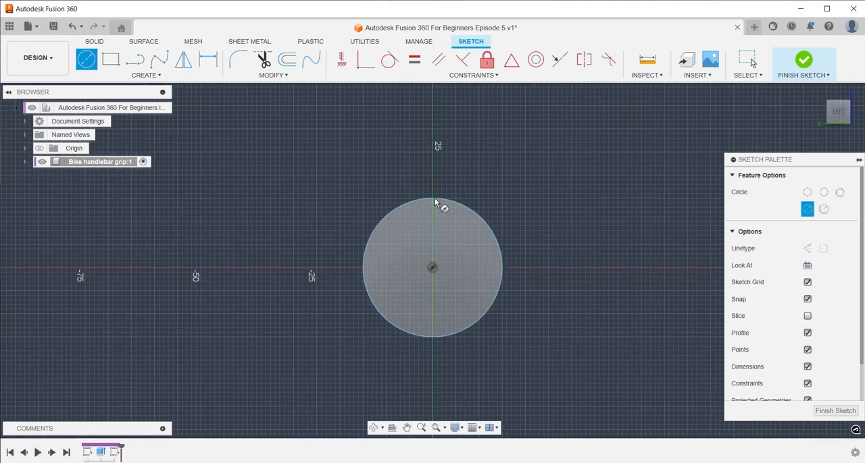
{"action": "left_click", "coordinate": [432, 268]}
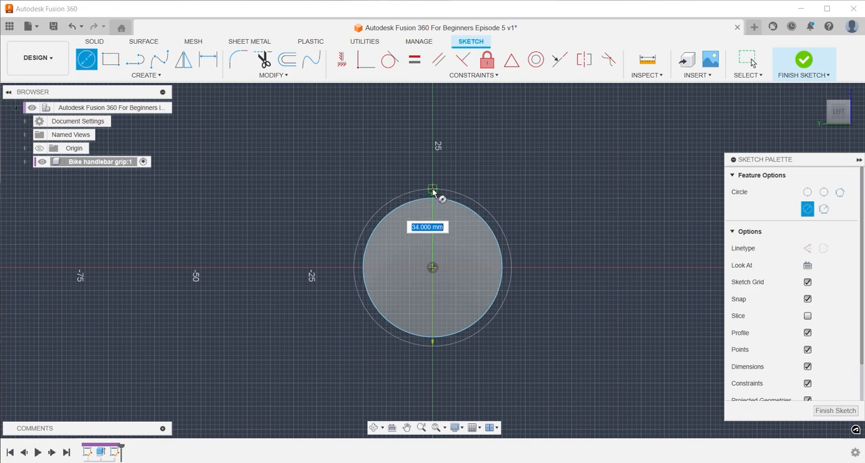
{"action": "left_click", "coordinate": [433, 193]}
Extrude the ring profile between the two circles by -8 mm along the cylinder as a new body
{"action": "key", "text": "e"}
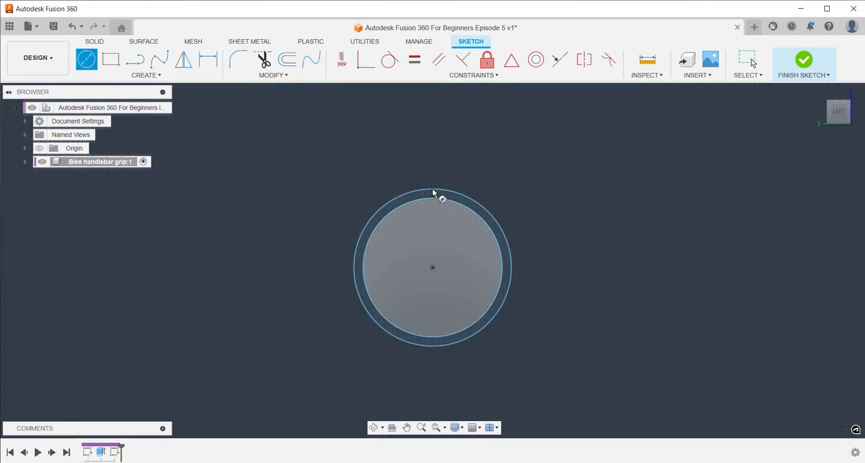
{"action": "left_click", "coordinate": [437, 194]}
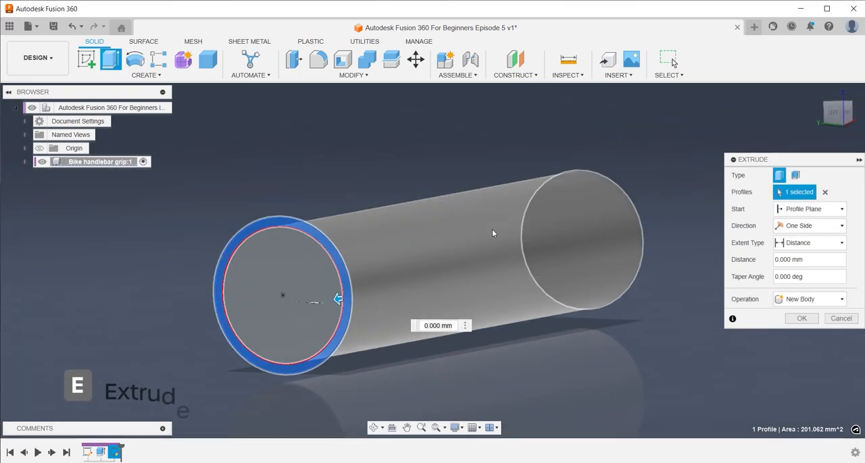
{"action": "left_click_drag", "start_coordinate": [369, 292], "coordinate": [375, 312]}
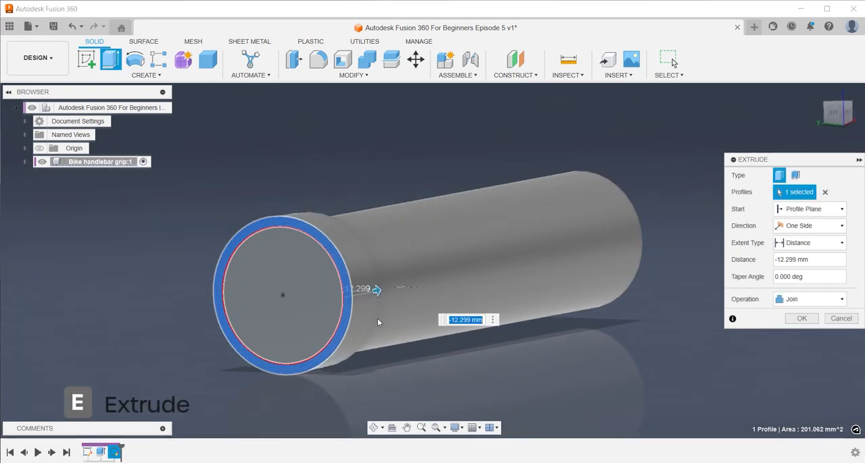
{"action": "type", "text": "-8"}
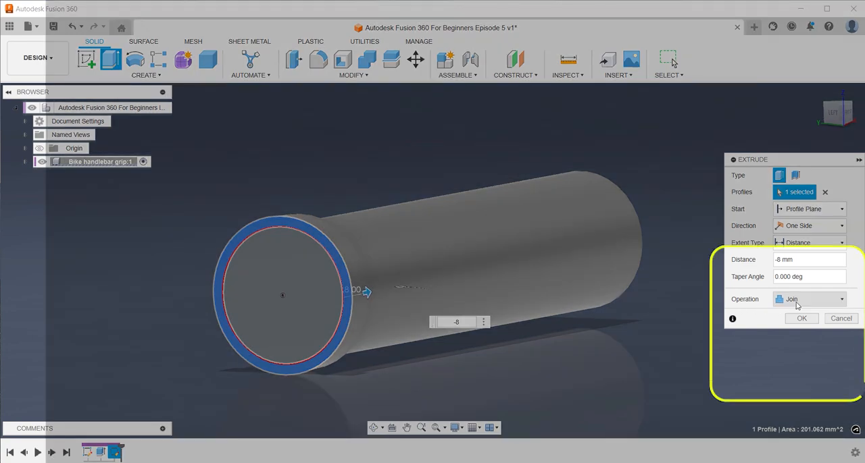
{"action": "left_click", "coordinate": [799, 303]}
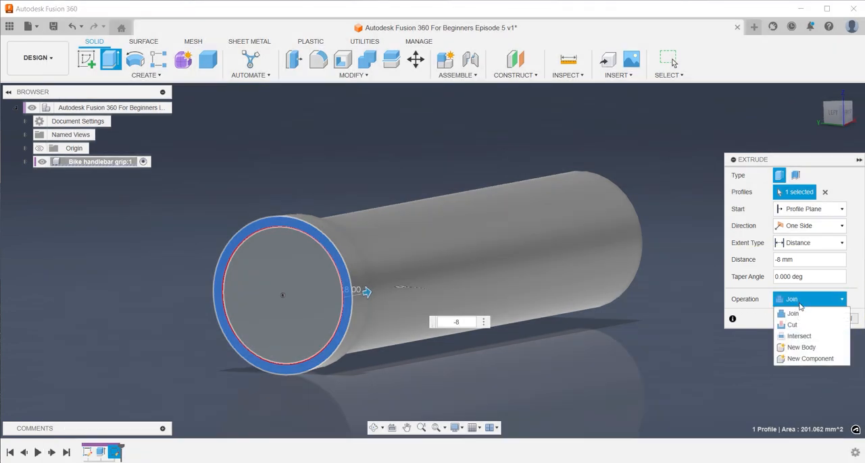
{"action": "left_click", "coordinate": [802, 347]}
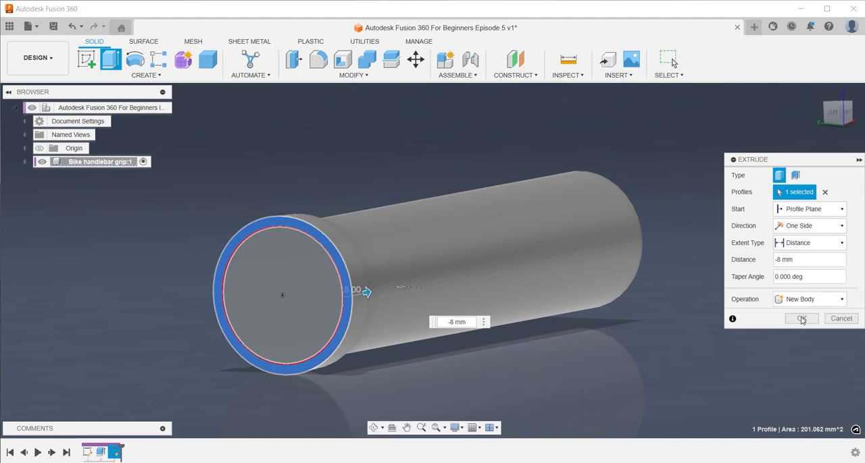
{"action": "left_click", "coordinate": [801, 319]}
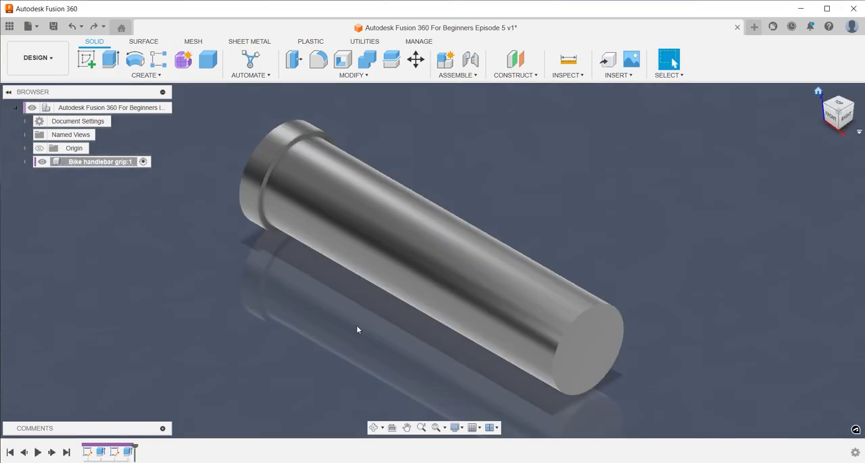
Measure the distance from the collar's inner edge to the cylinder's far end edge
{"action": "type", "text": "smeasure"}
{"action": "key", "text": "Return"}
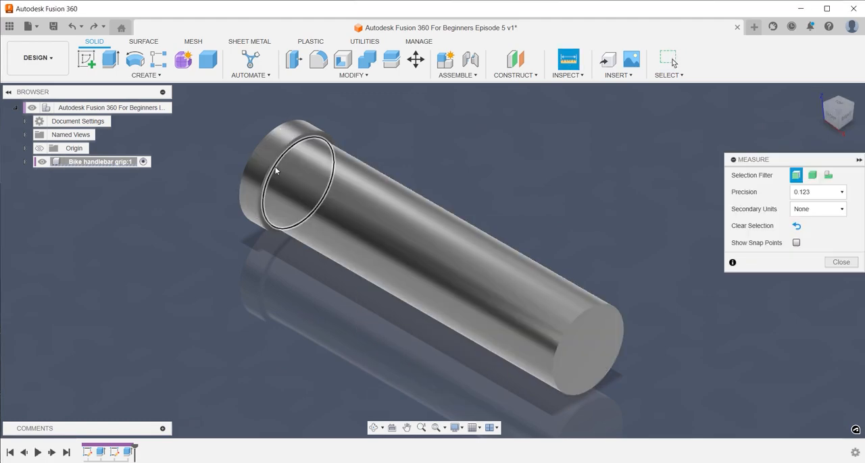
{"action": "left_click", "coordinate": [277, 150]}
{"action": "left_click", "coordinate": [564, 331]}
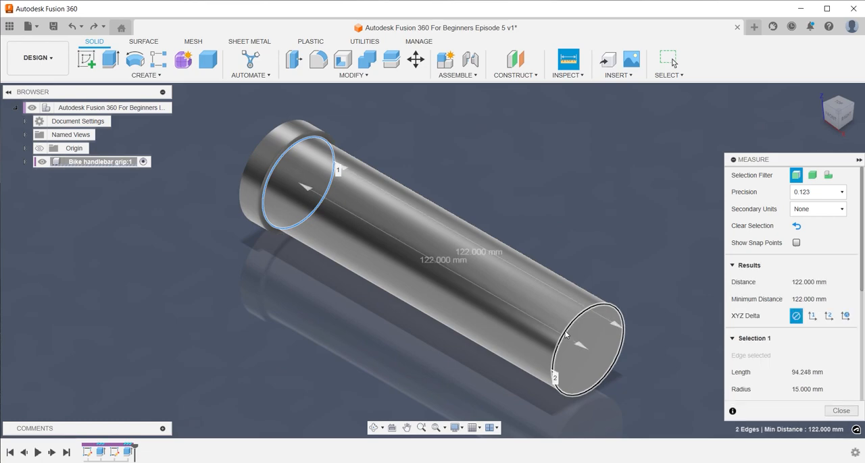
{"action": "key", "text": "Escape"}
Create a copy of the collar body moved 122 mm in Z to the cylinder's other end
{"action": "key", "text": "m"}
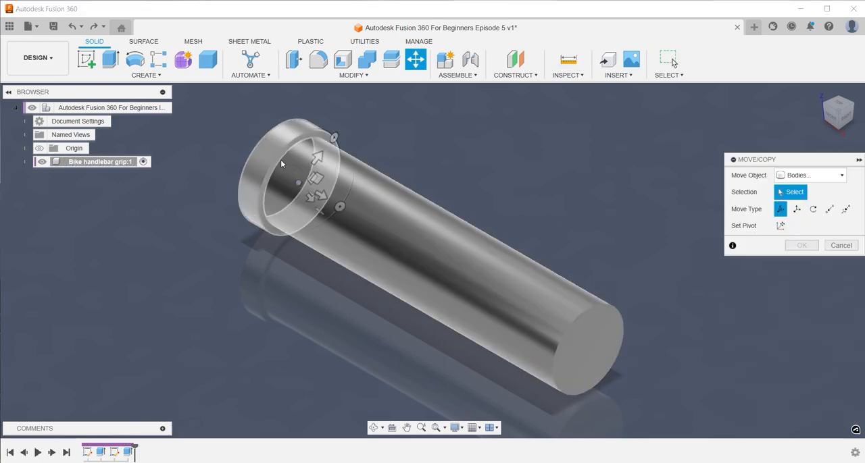
{"action": "left_click", "coordinate": [281, 162]}
{"action": "left_click", "coordinate": [780, 345]}
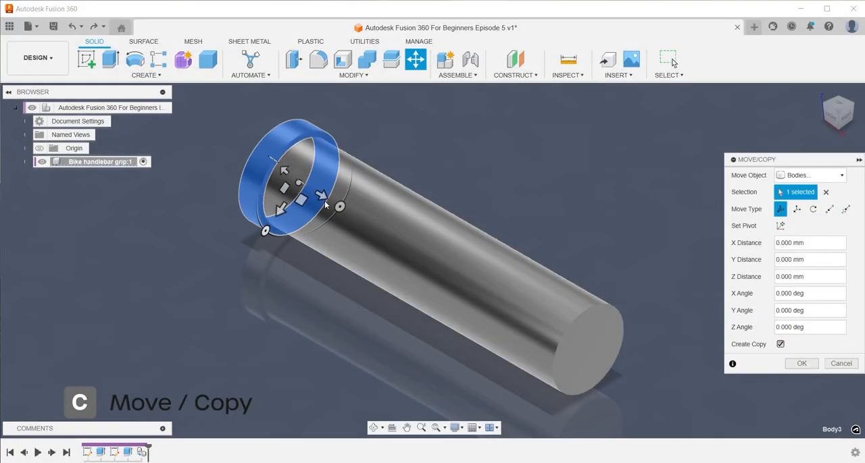
{"action": "left_click_drag", "start_coordinate": [324, 205], "coordinate": [338, 204]}
{"action": "type", "text": "122"}
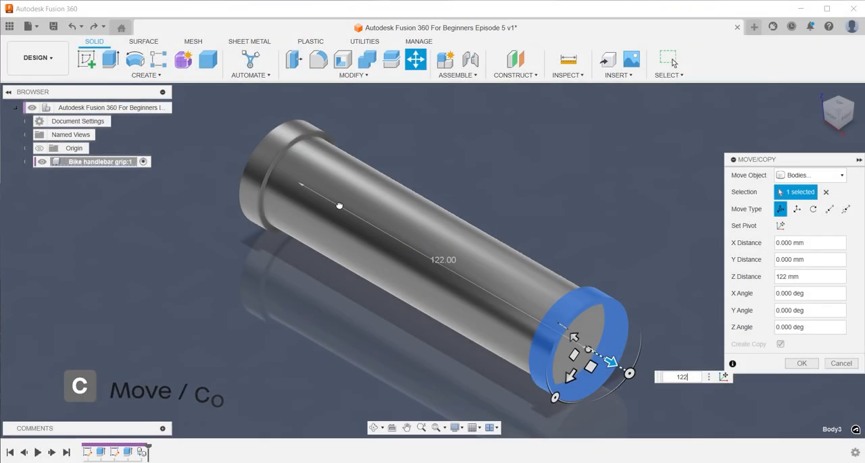
{"action": "key", "text": "Return"}
{"action": "middle_click_drag", "start_coordinate": [340, 205], "coordinate": [705, 157], "text": "shift"}
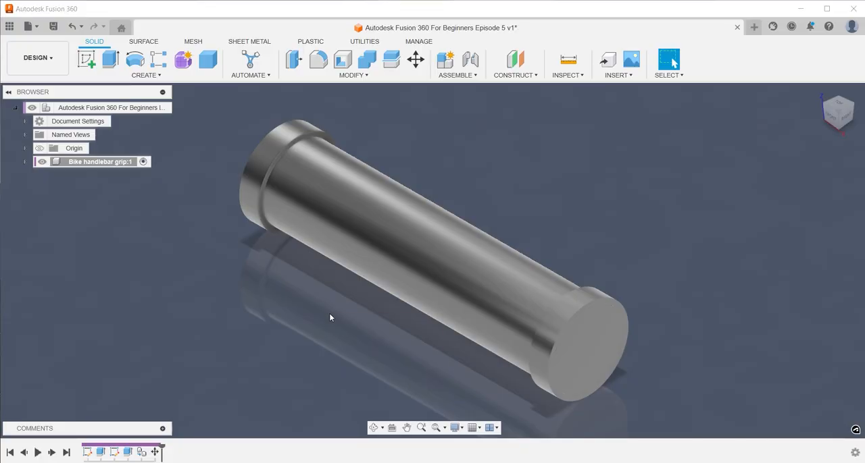
Construct a midplane between the cylinder's two end faces and return to the home view
{"action": "type", "text": "smidpl"}
{"action": "key", "text": "Return"}
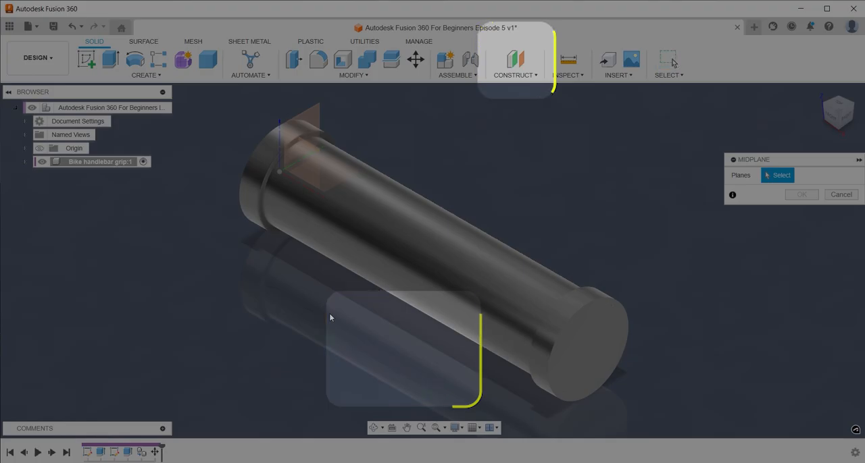
{"action": "left_click", "coordinate": [587, 338]}
{"action": "middle_click_drag", "start_coordinate": [586, 338], "coordinate": [282, 325], "text": "shift"}
{"action": "left_click", "coordinate": [282, 325]}
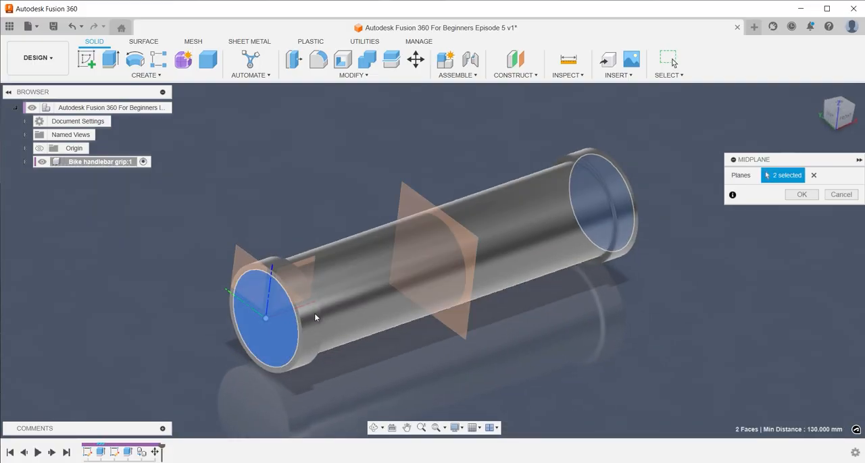
{"action": "left_click", "coordinate": [800, 194]}
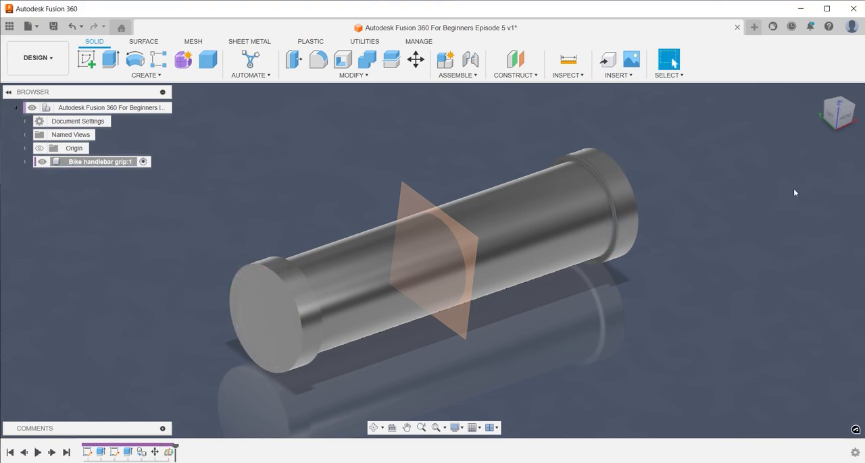
{"action": "left_click", "coordinate": [819, 93]}
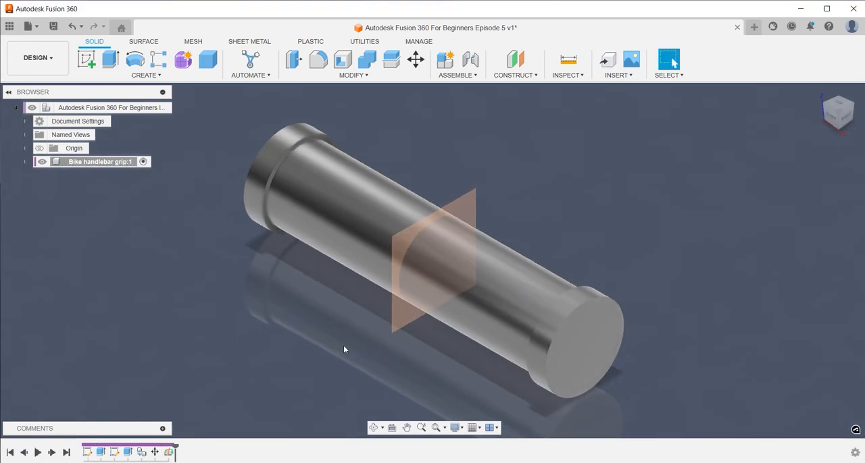
Start a sketch on the midplane and draw a 30 mm diameter circle centred on the cylinder's axis
{"action": "type", "text": "ssk"}
{"action": "key", "text": "Return"}
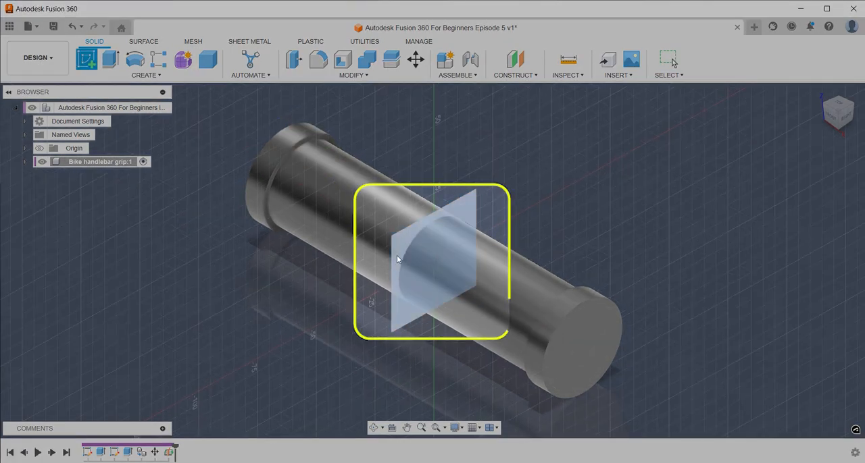
{"action": "left_click", "coordinate": [398, 258]}
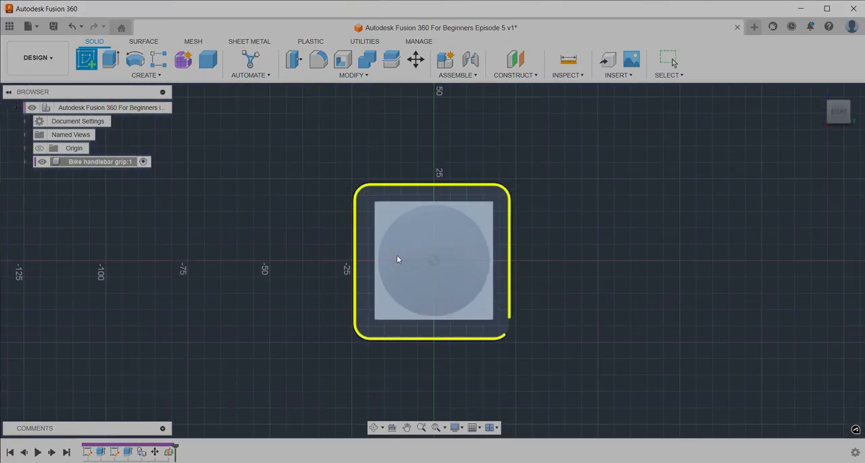
{"action": "key", "text": "c"}
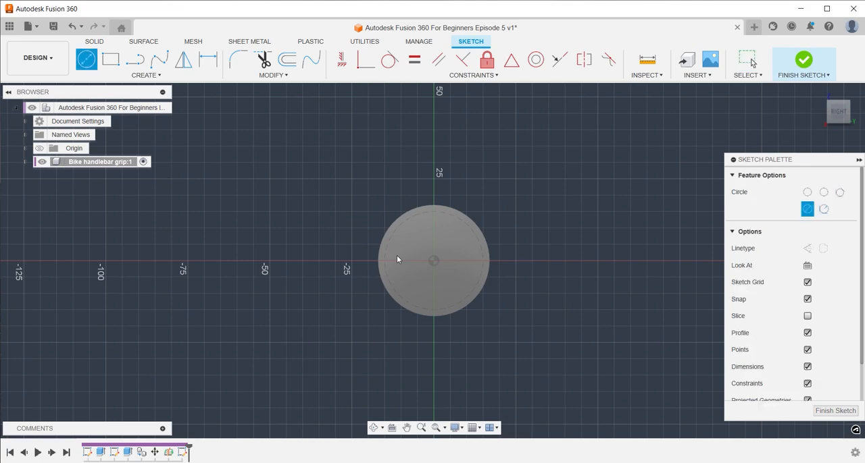
{"action": "left_click", "coordinate": [434, 262]}
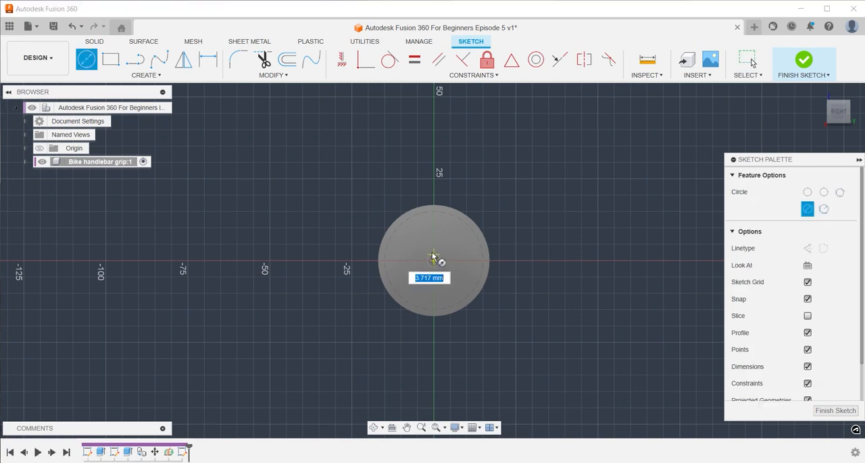
{"action": "left_click", "coordinate": [434, 214]}
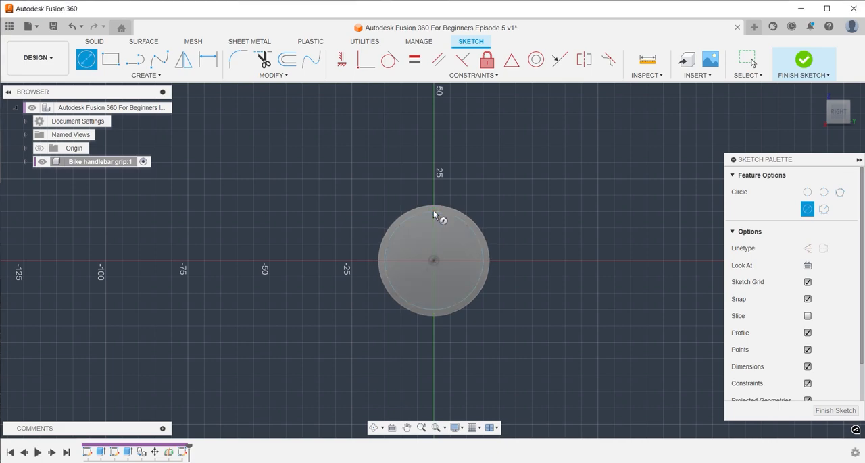
{"action": "scroll", "coordinate": [307, 109], "scroll_direction": "down", "scroll_amount": 1}
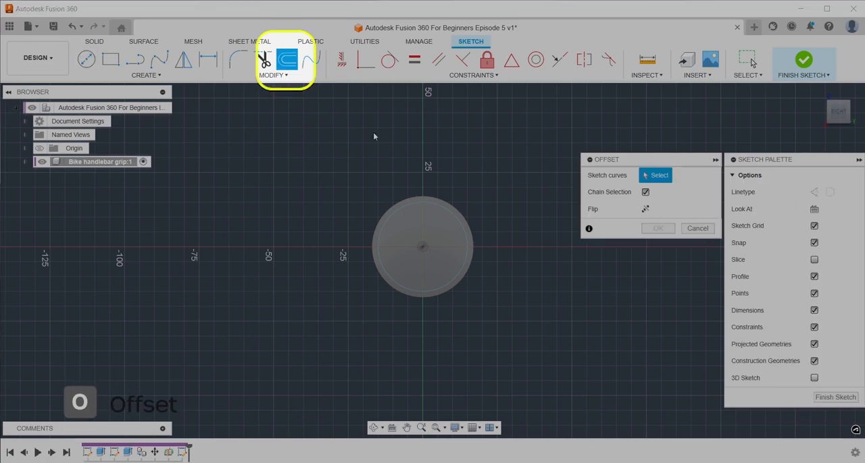
Offset the 30 mm circle outward by 1.5 mm, finish the sketch and return to the home view
{"action": "left_click", "coordinate": [425, 200]}
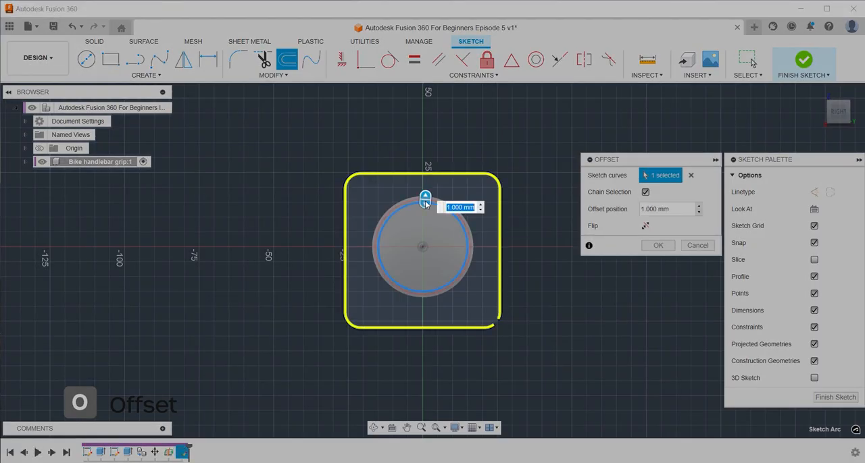
{"action": "type", "text": "1"}
{"action": "key", "text": "Return"}
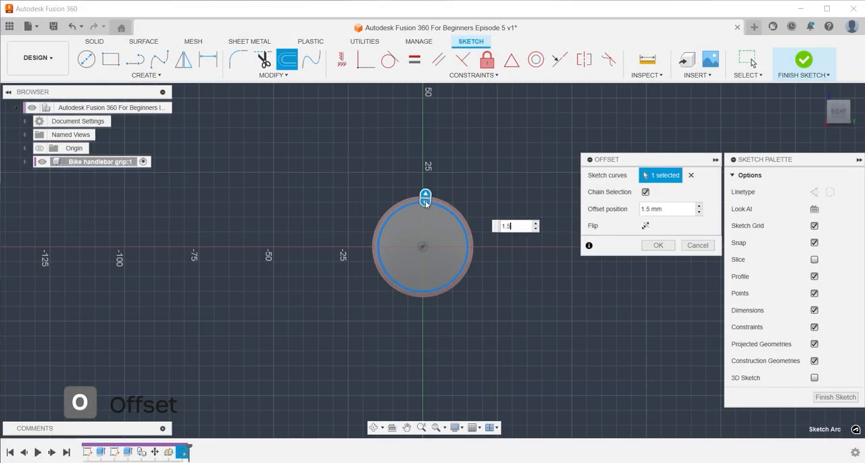
{"action": "key", "text": "Return"}
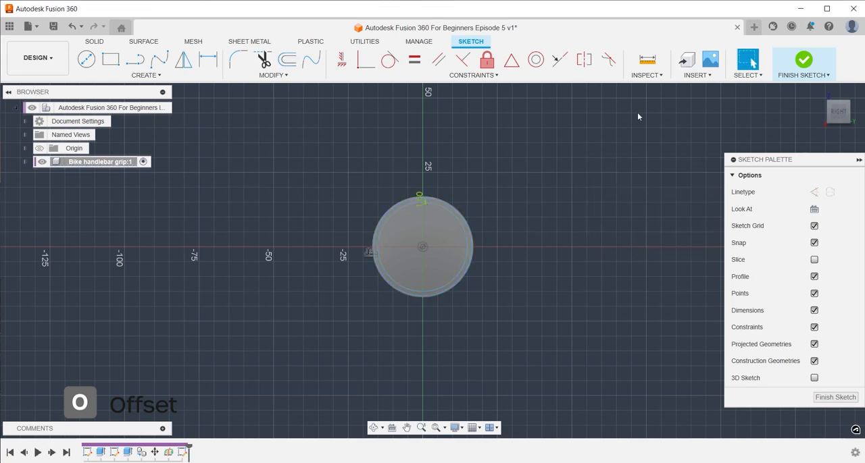
{"action": "left_click", "coordinate": [804, 61]}
{"action": "left_click", "coordinate": [817, 90]}
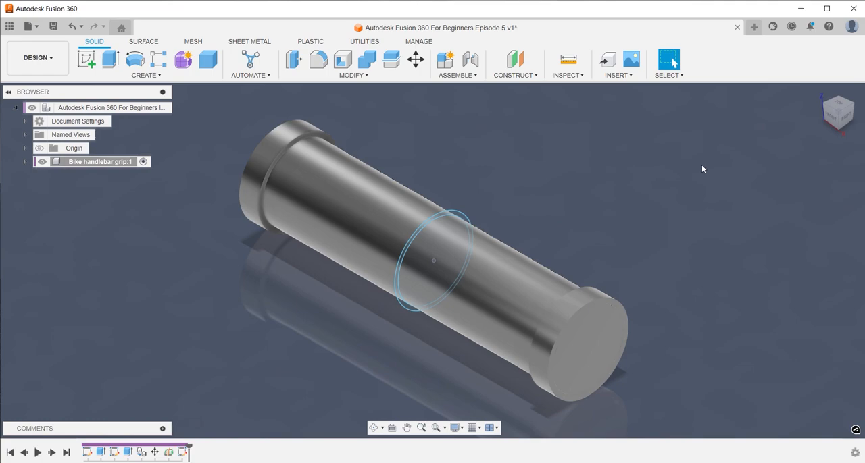
Extrude the thin ring profile symmetrically by 0.5 mm to each side of the midplane as a new body
{"action": "key", "text": "e"}
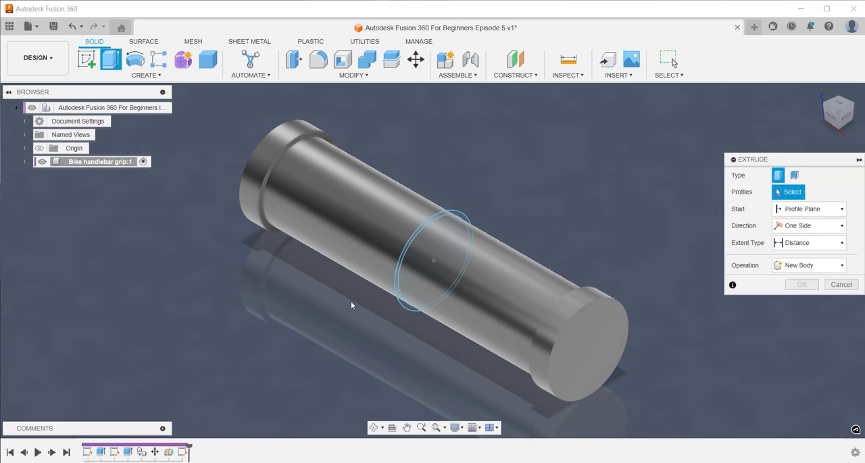
{"action": "scroll", "coordinate": [411, 245], "scroll_direction": "up", "scroll_amount": 3}
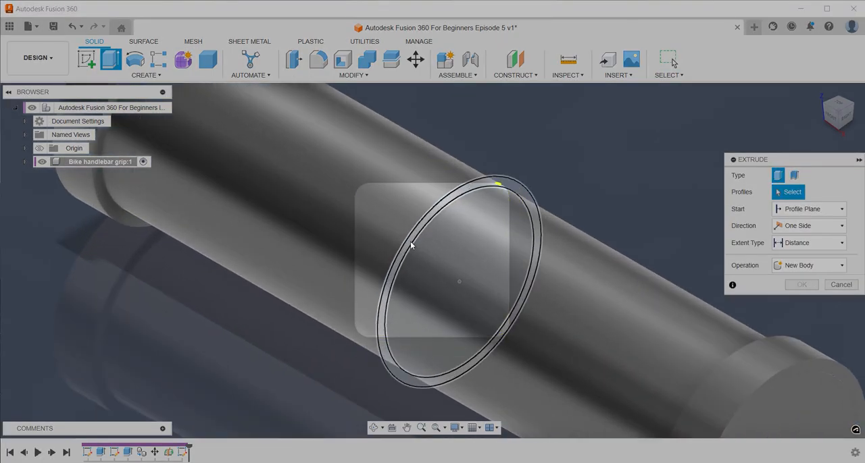
{"action": "left_click", "coordinate": [410, 244]}
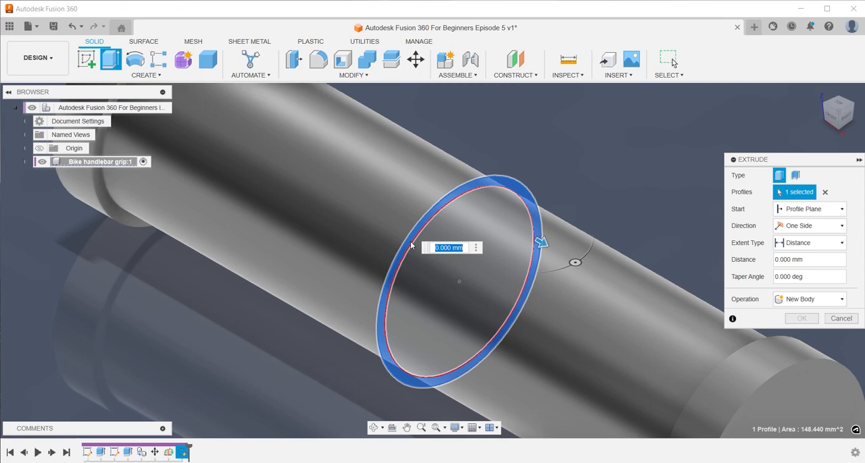
{"action": "left_click", "coordinate": [807, 225]}
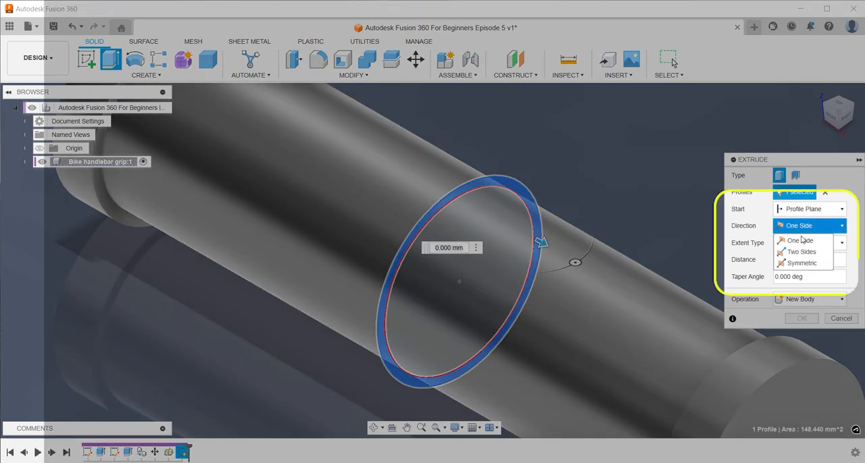
{"action": "left_click", "coordinate": [801, 263]}
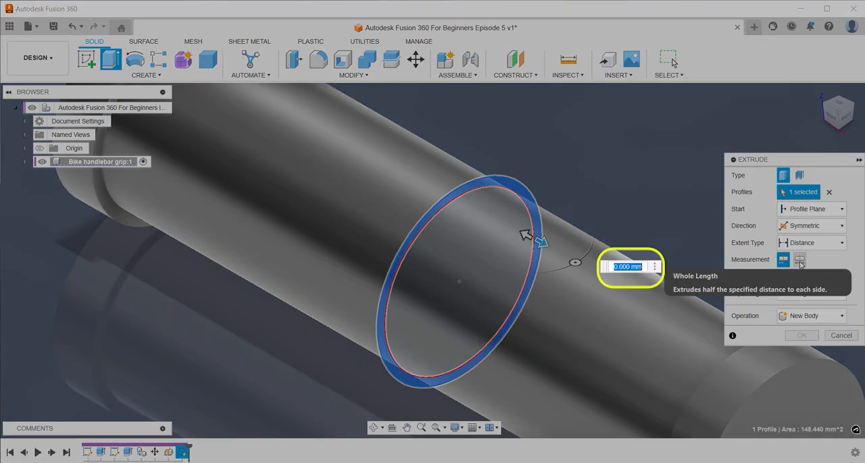
{"action": "type", "text": "05"}
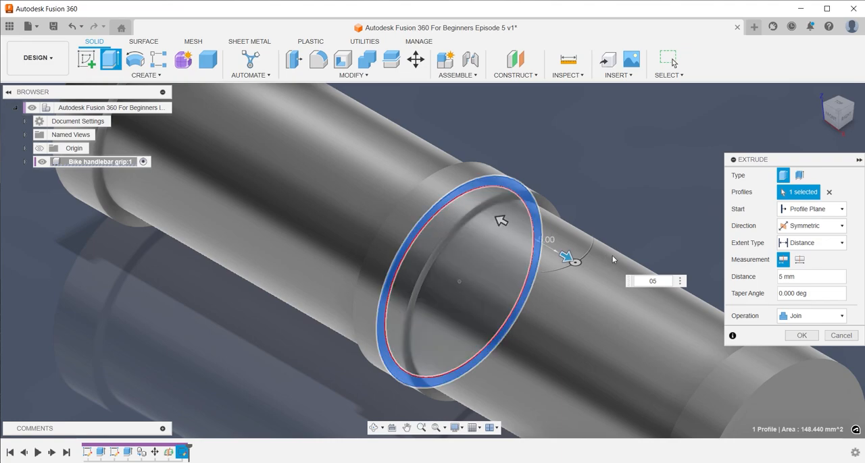
{"action": "type", "text": ".5"}
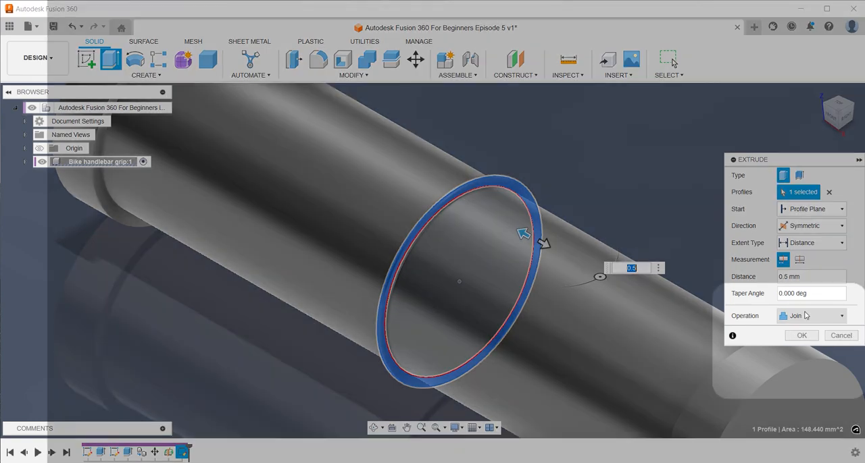
{"action": "left_click", "coordinate": [807, 316]}
{"action": "left_click", "coordinate": [810, 365]}
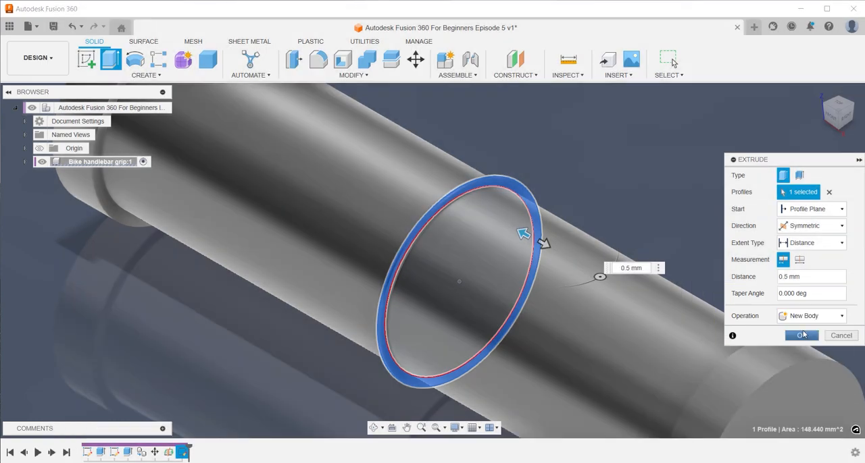
{"action": "left_click", "coordinate": [804, 336]}
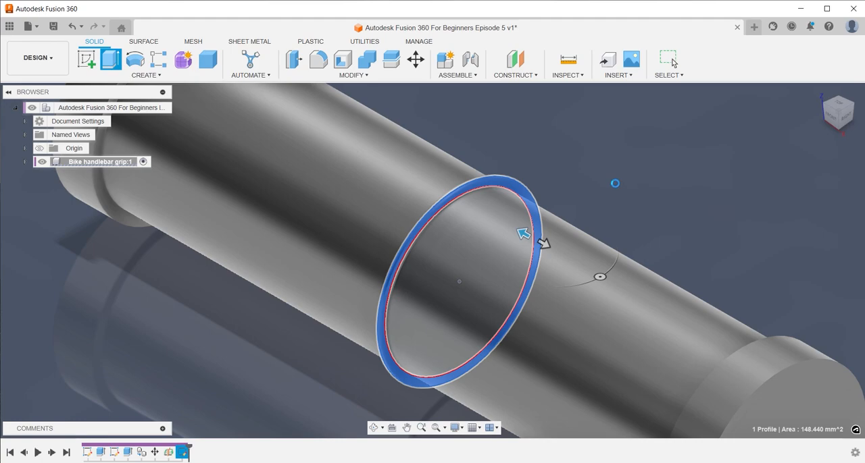
{"action": "middle_click_drag", "start_coordinate": [591, 187], "coordinate": [615, 179], "text": "shift"}
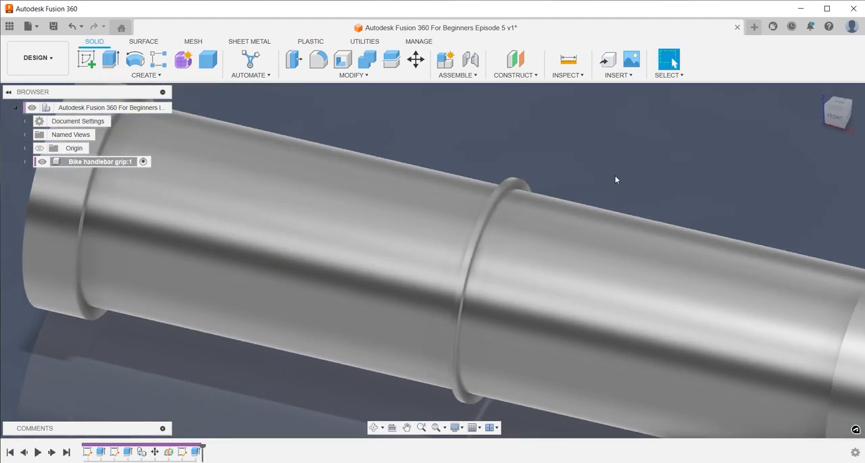
{"action": "left_click", "coordinate": [817, 91]}
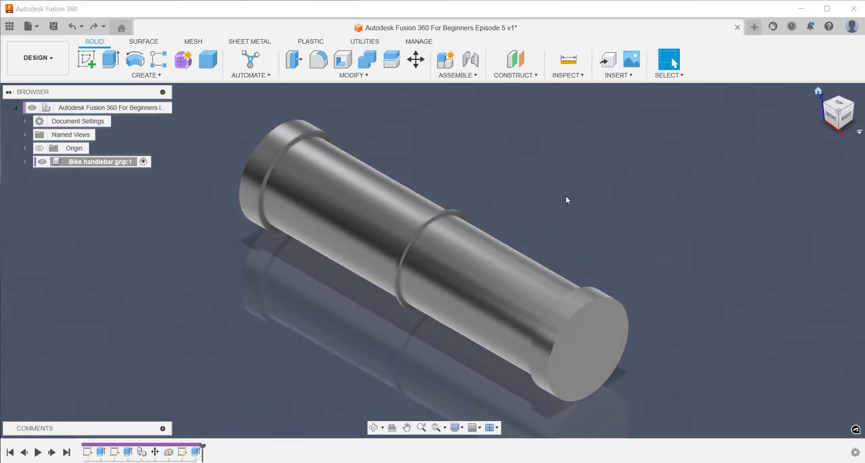
{"action": "scroll", "coordinate": [566, 197], "scroll_direction": "up", "scroll_amount": 2}
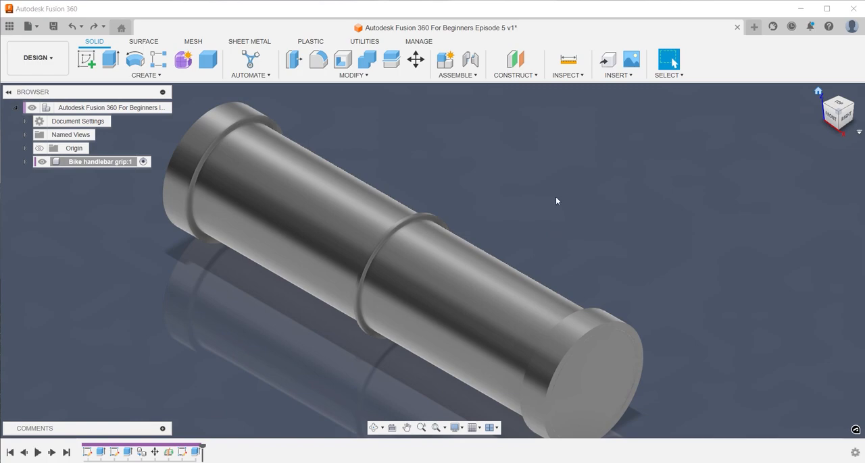
{"action": "scroll", "coordinate": [553, 198], "scroll_direction": "down", "scroll_amount": 2}
{"action": "left_click", "coordinate": [553, 197]}
{"action": "type", "text": "sme"}
{"action": "key", "text": "Escape"}
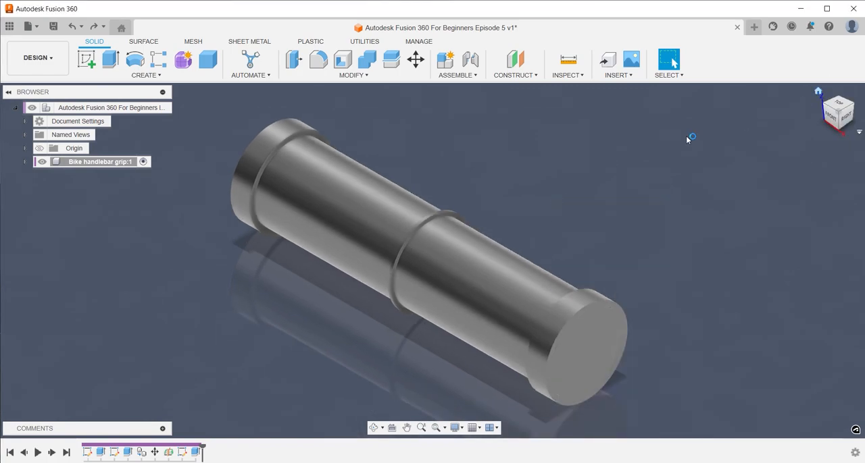
{"action": "scroll", "coordinate": [689, 135], "scroll_direction": "down", "scroll_amount": 1}
{"action": "type", "text": "smeas"}
{"action": "key", "text": "Return"}
{"action": "scroll", "coordinate": [425, 223], "scroll_direction": "up", "scroll_amount": 5}
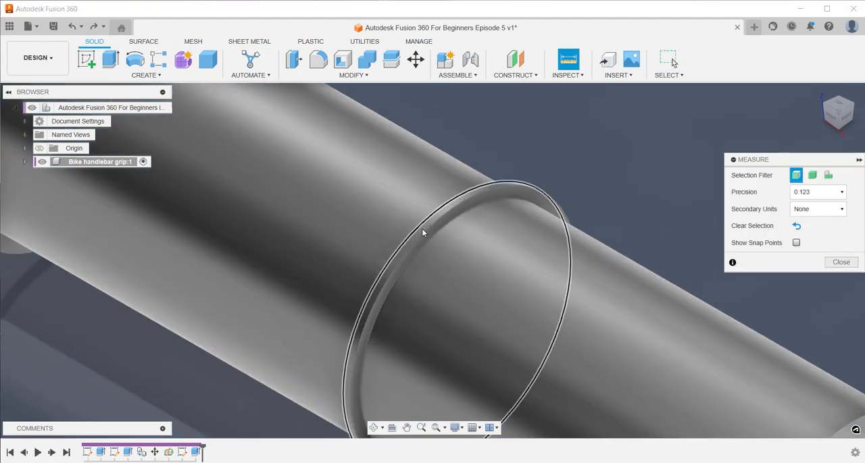
{"action": "left_click", "coordinate": [424, 259]}
{"action": "scroll", "coordinate": [482, 227], "scroll_direction": "down", "scroll_amount": 5}
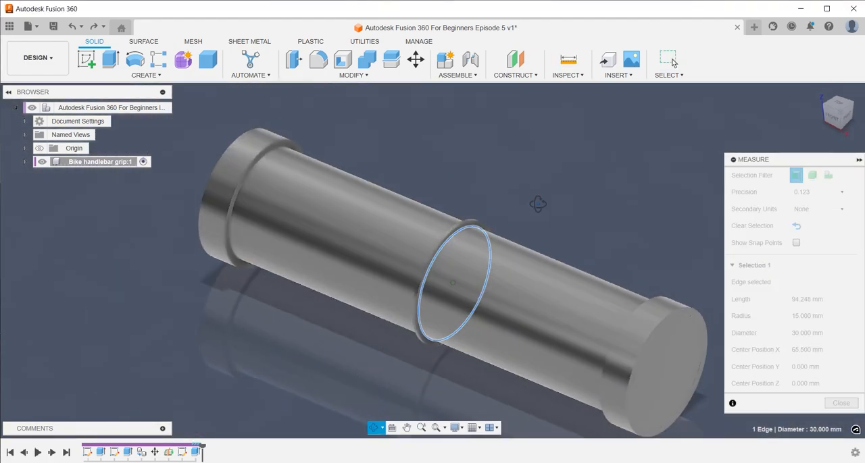
{"action": "scroll", "coordinate": [667, 196], "scroll_direction": "up", "scroll_amount": 4}
{"action": "left_click", "coordinate": [672, 193]}
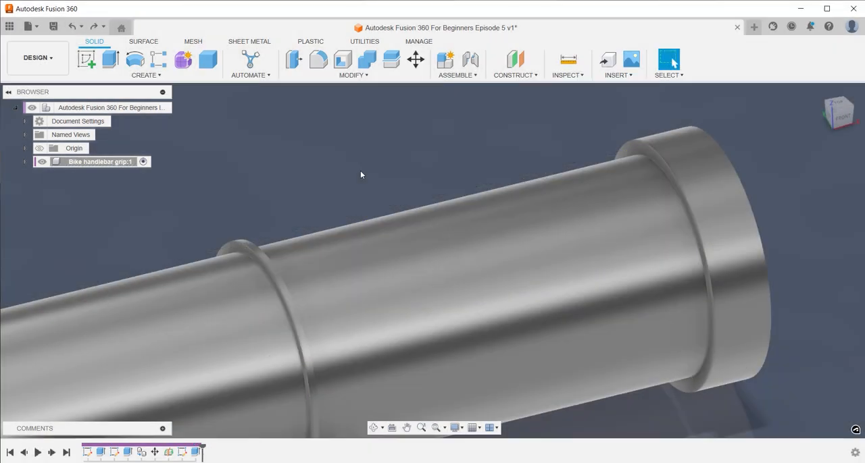
Measure the distance between the middle ring's edge and the inner edge of the end collar
{"action": "type", "text": "smea"}
{"action": "key", "text": "Return"}
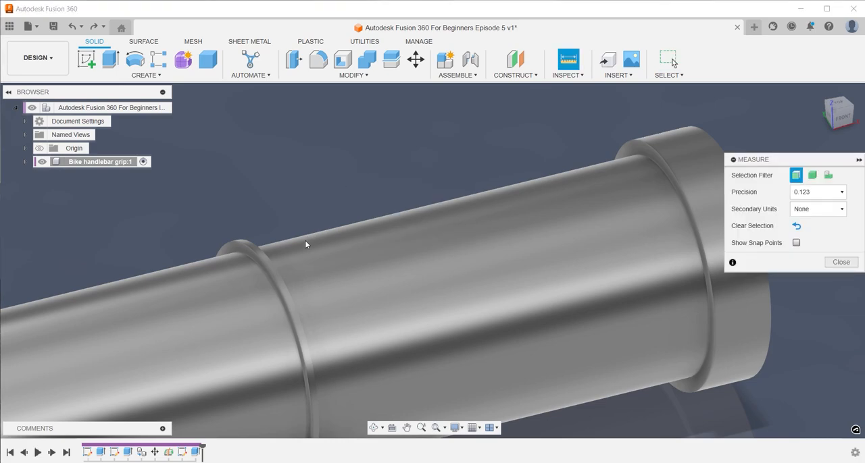
{"action": "left_click", "coordinate": [274, 270]}
{"action": "middle_click_drag", "start_coordinate": [263, 185], "coordinate": [225, 248], "text": "shift"}
{"action": "left_click", "coordinate": [131, 225]}
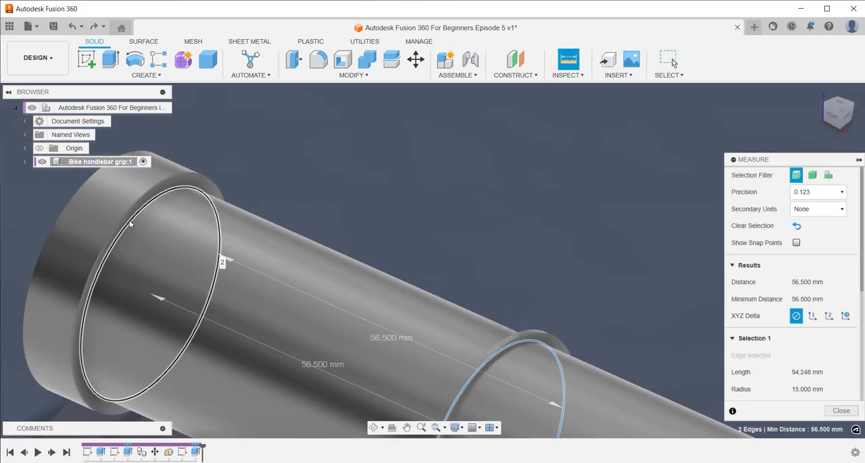
{"action": "key", "text": "Escape"}
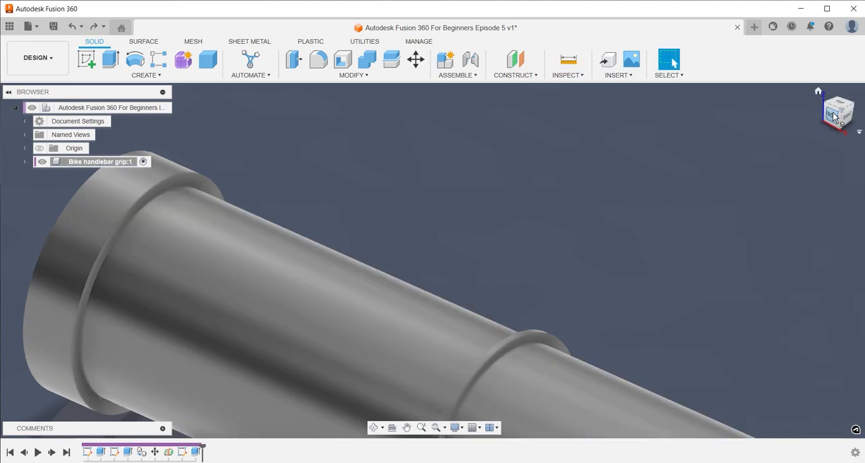
Set up a rectangular pattern of the thin middle ring body along the cylinder's lengthwise axis
{"action": "left_click", "coordinate": [832, 117]}
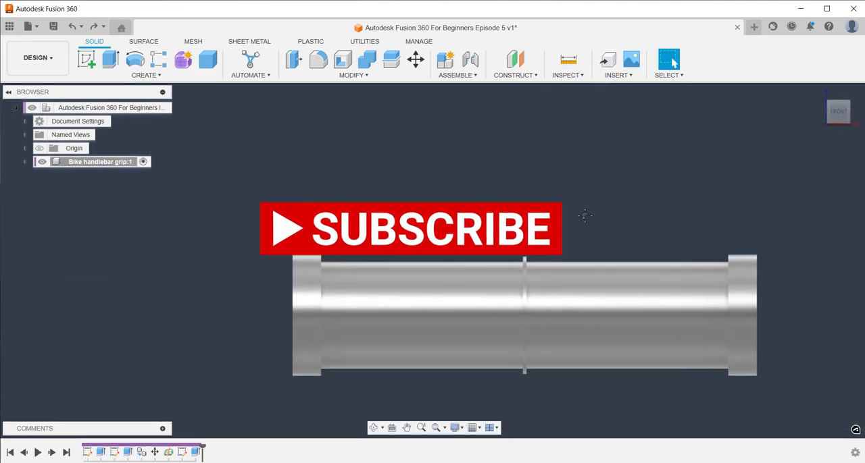
{"action": "type", "text": "spatt"}
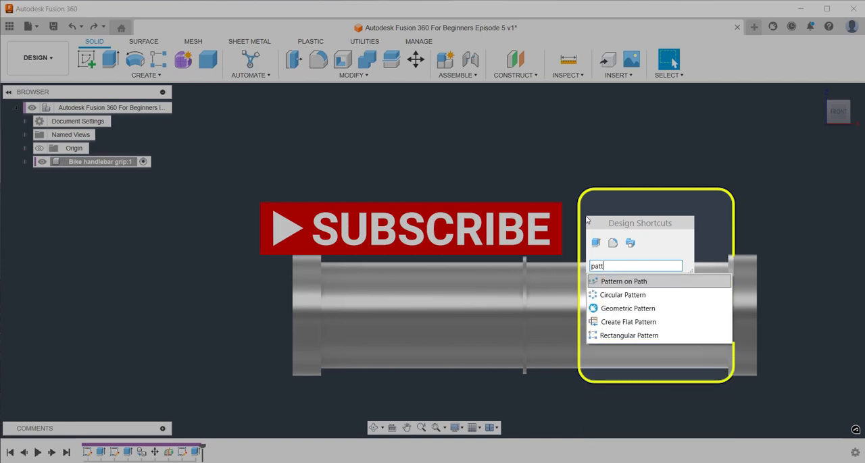
{"action": "key", "text": "Down"}
{"action": "key", "text": "Down"}
{"action": "key", "text": "Down"}
{"action": "key", "text": "Down"}
{"action": "key", "text": "Return"}
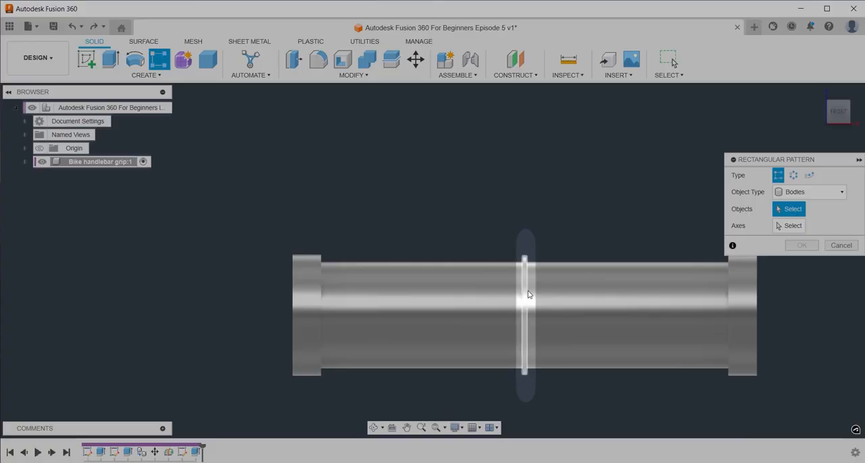
{"action": "left_click", "coordinate": [528, 295]}
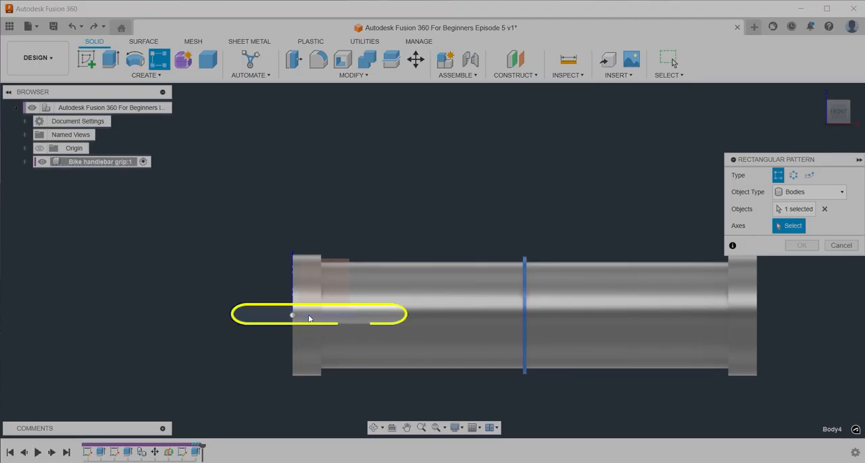
{"action": "left_click", "coordinate": [307, 315]}
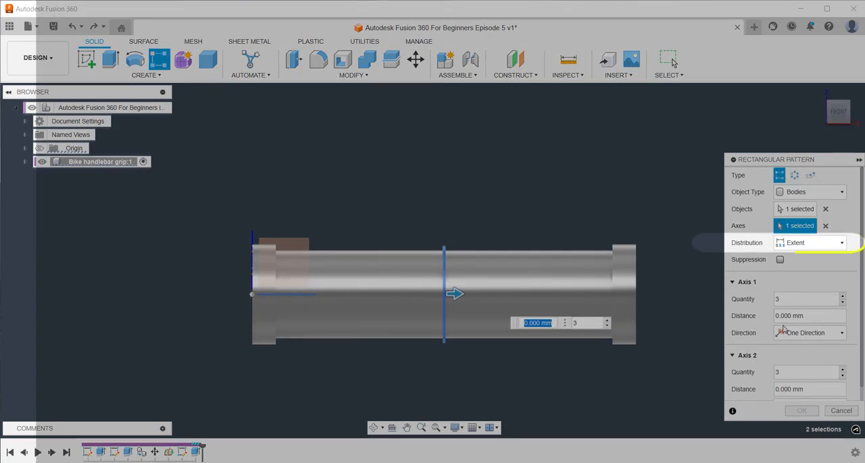
Make the ring pattern symmetric with a distance of 56.5 mm
{"action": "left_click", "coordinate": [808, 333]}
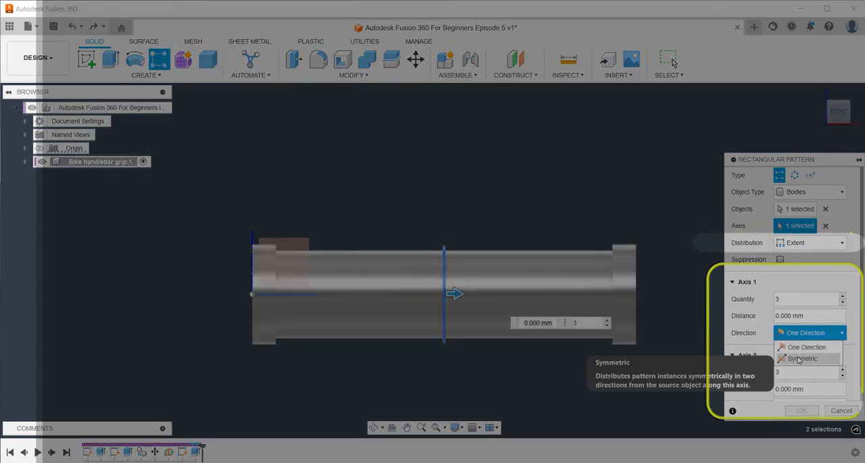
{"action": "left_click", "coordinate": [802, 359]}
{"action": "left_click_drag", "start_coordinate": [461, 295], "coordinate": [582, 318]}
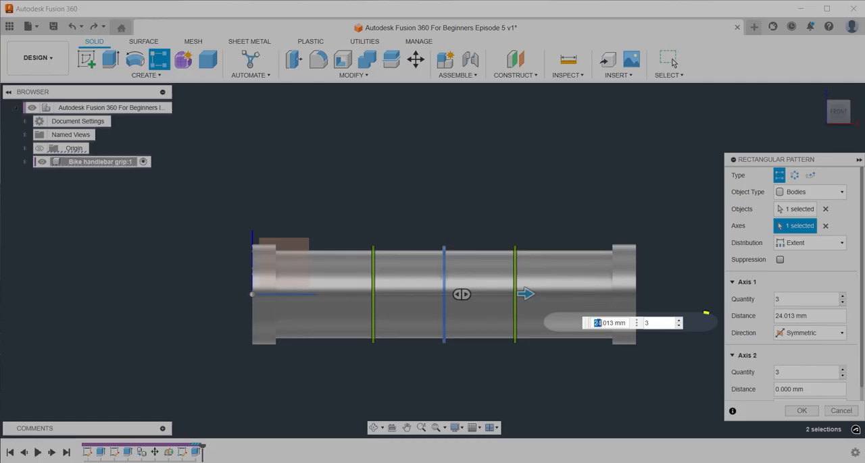
{"action": "double_click", "coordinate": [596, 323]}
{"action": "type", "text": "56.5"}
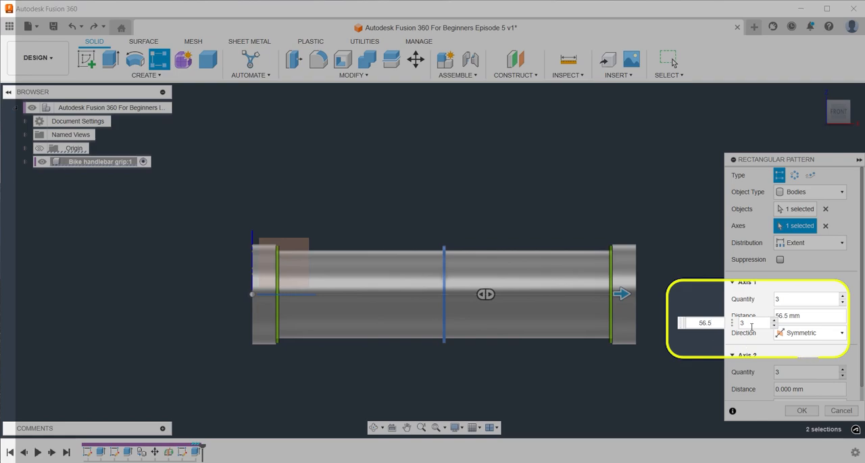
{"action": "type", "text": "0"}
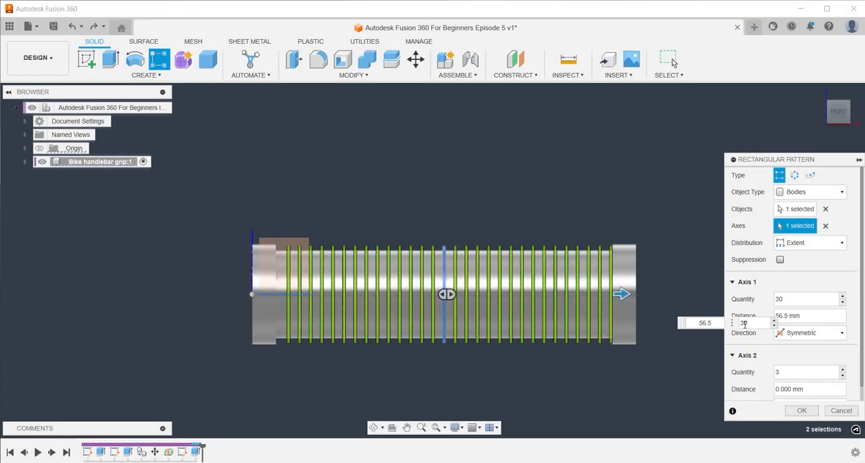
{"action": "type", "text": "1"}
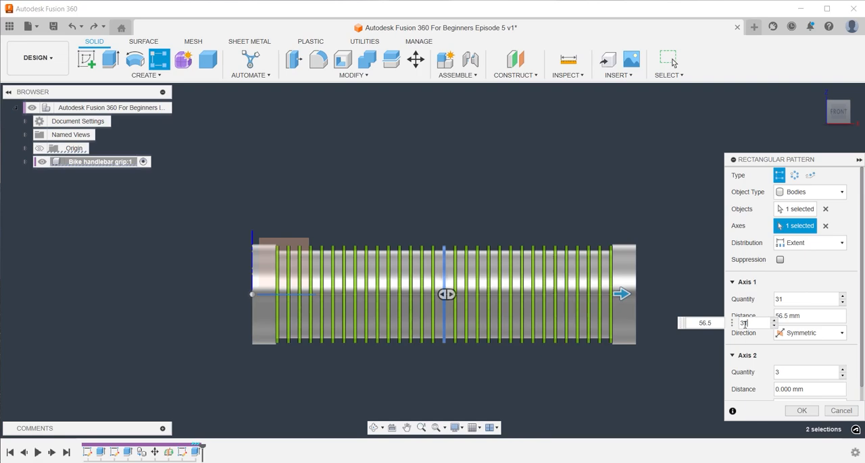
{"action": "type", "text": "41"}
{"action": "type", "text": "5"}
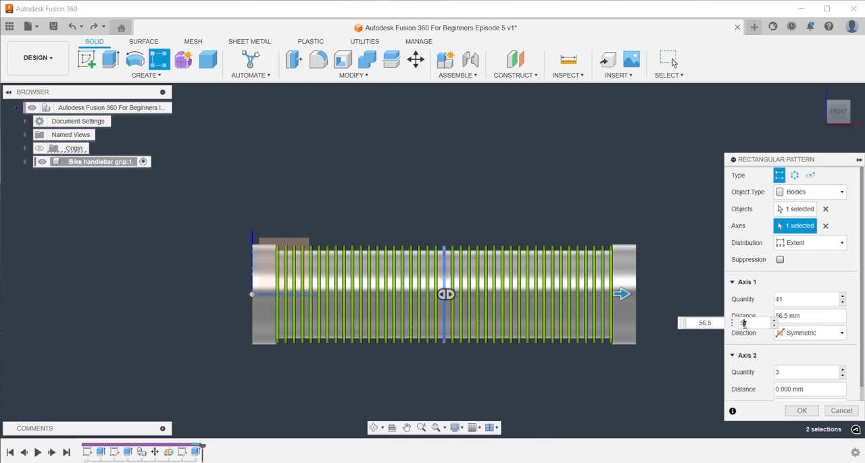
{"action": "type", "text": "161"}
Raise the ring quantity through 30, 31, 41, 51 and 61 to 71 and complete the pattern
{"action": "key", "text": "BackSpace"}
{"action": "key", "text": "BackSpace"}
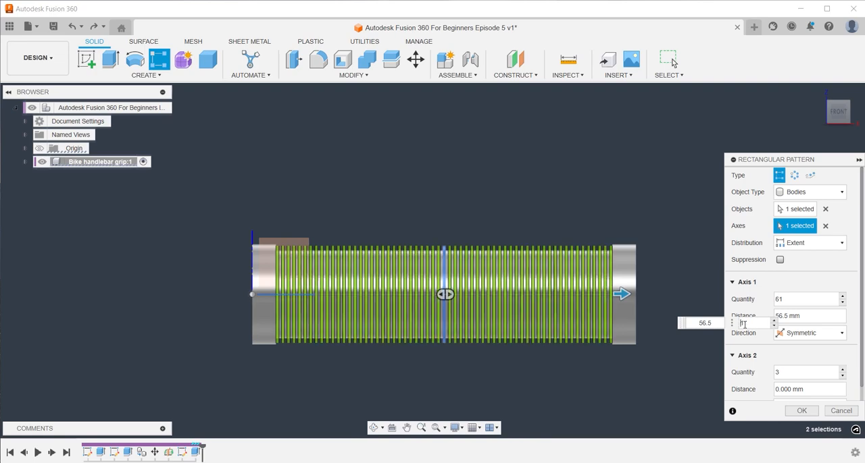
{"action": "type", "text": "71"}
{"action": "key", "text": "Return"}
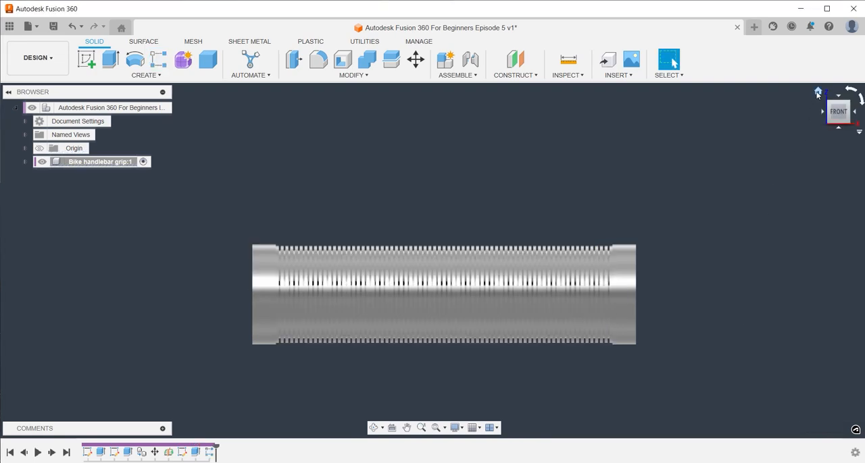
Start a sketch on the grip's end face and draw a 25 mm diameter circle centred on its axis
{"action": "left_click", "coordinate": [817, 93]}
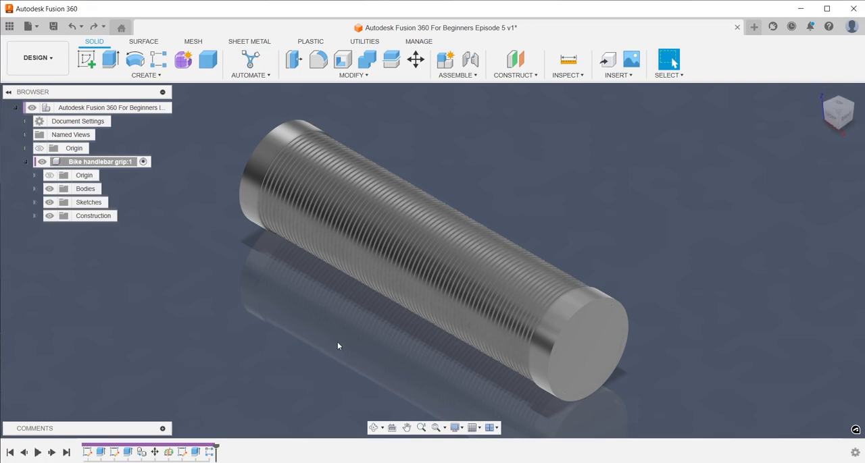
{"action": "type", "text": "s"}
{"action": "type", "text": "ske"}
{"action": "key", "text": "Return"}
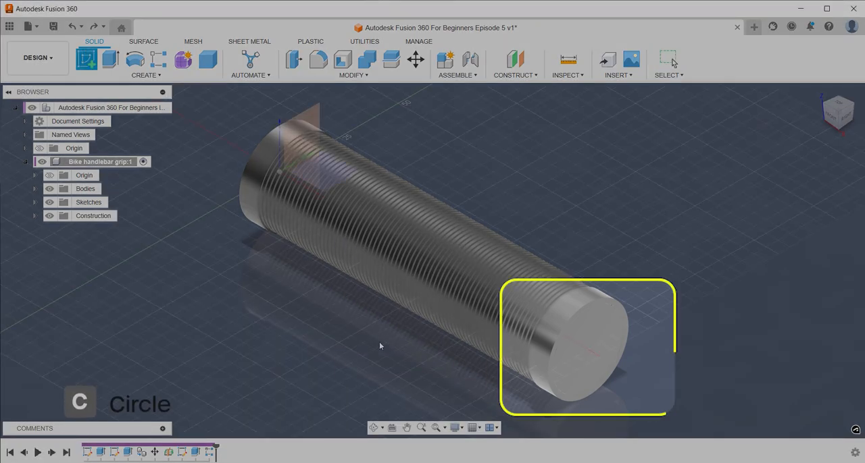
{"action": "left_click", "coordinate": [573, 365]}
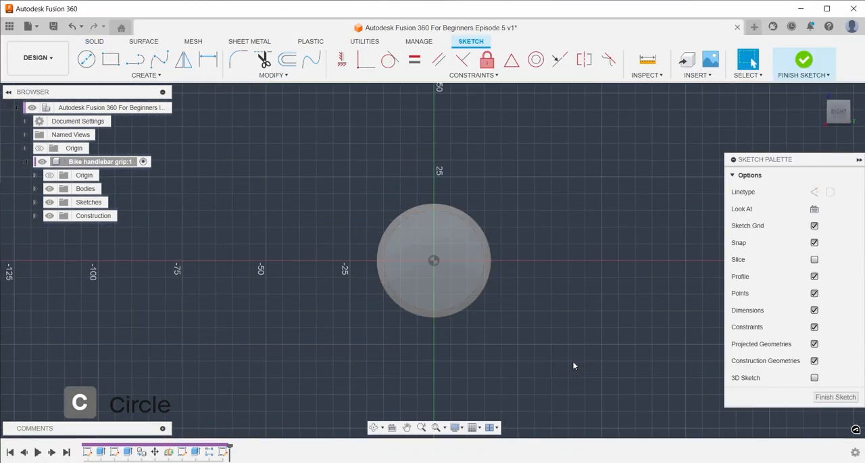
{"action": "left_click", "coordinate": [433, 255]}
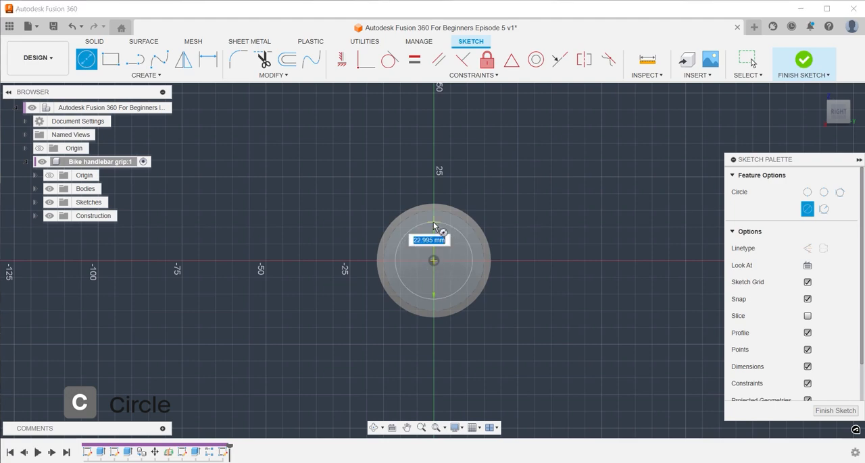
{"action": "type", "text": "25"}
{"action": "key", "text": "Return"}
{"action": "key", "text": "Escape"}
Extrude the 25 mm circle as a cut through the grip, with the extent set to the opposite end face
{"action": "key", "text": "e"}
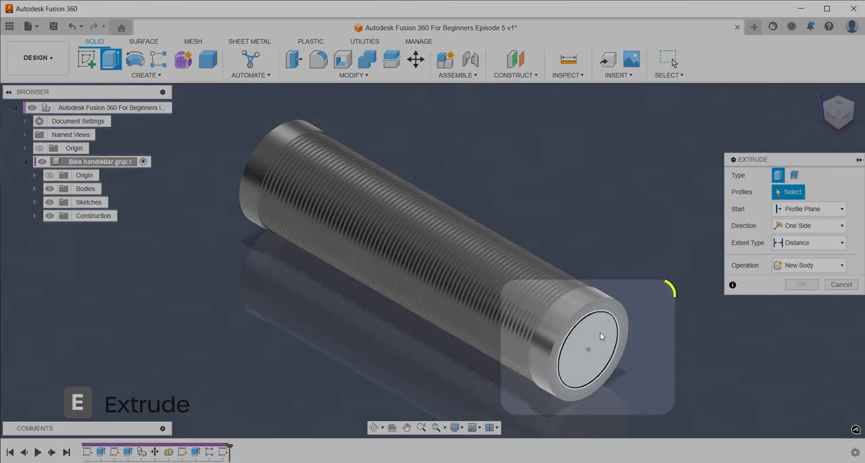
{"action": "left_click", "coordinate": [599, 333]}
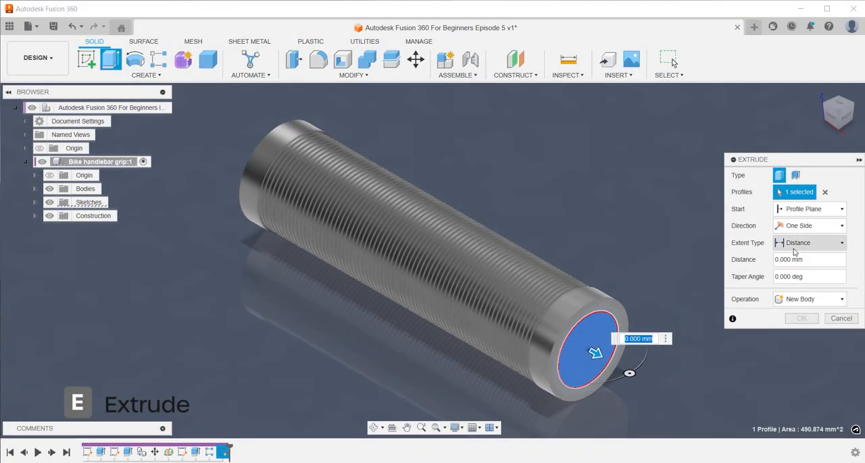
{"action": "left_click", "coordinate": [797, 245]}
{"action": "left_click", "coordinate": [801, 273]}
{"action": "middle_click_drag", "start_coordinate": [208, 309], "coordinate": [264, 339], "text": "shift"}
{"action": "left_click", "coordinate": [258, 348]}
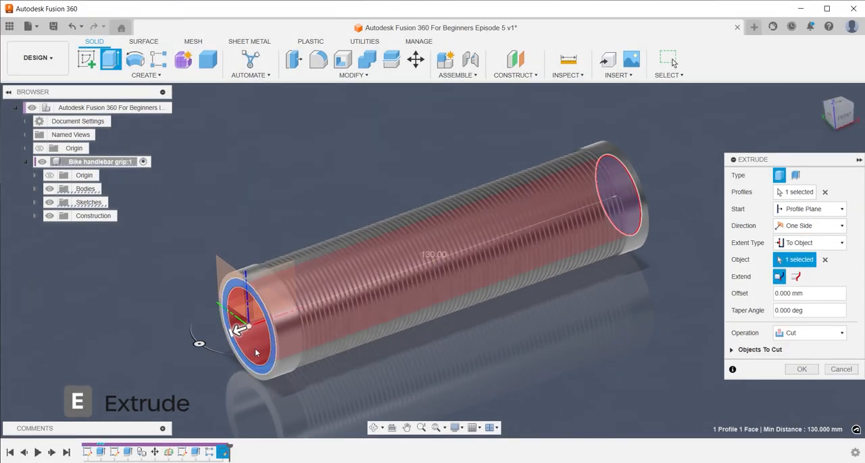
{"action": "key", "text": "Return"}
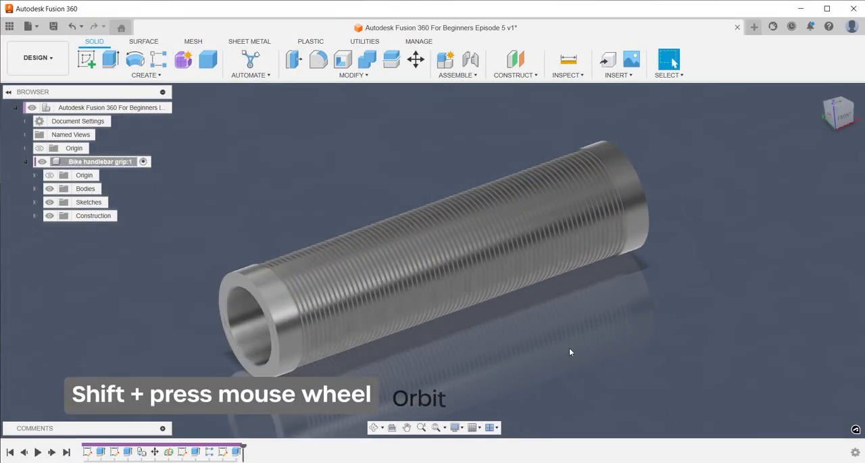
Search the appearance library for "black metal" and apply Coating - Black Oxide to the grip's main cylinder body
{"action": "middle_click_drag", "start_coordinate": [677, 322], "coordinate": [645, 290], "text": "shift"}
{"action": "left_click", "coordinate": [821, 95]}
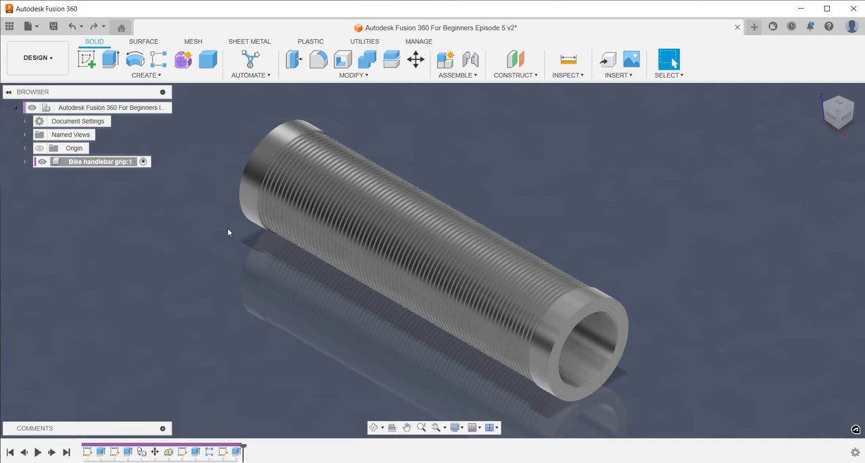
{"action": "key", "text": "a"}
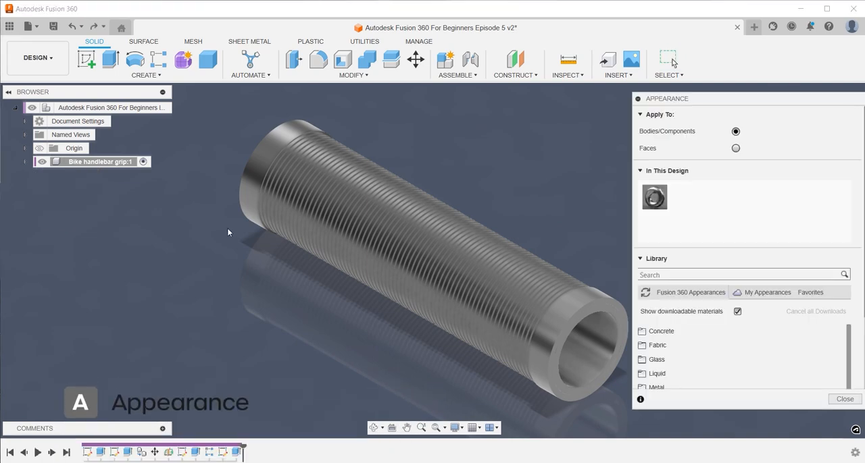
{"action": "left_click", "coordinate": [25, 162]}
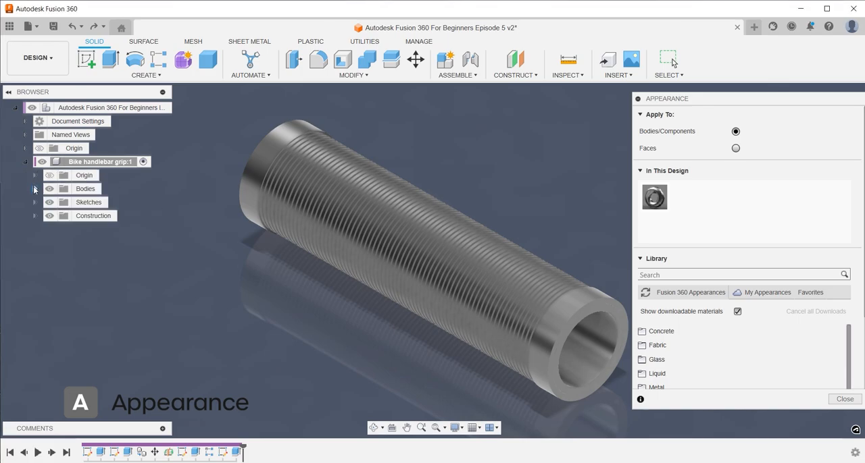
{"action": "left_click", "coordinate": [34, 189]}
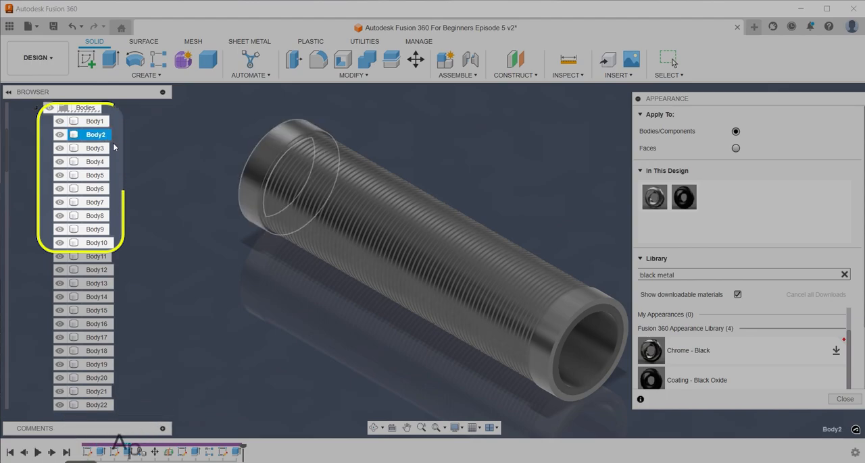
Select both end collars, Body2 and Body3, find a green powder coat and apply Powder Coat - Rough (Green) to them
{"action": "left_click", "coordinate": [108, 148], "text": "ctrl"}
{"action": "scroll", "coordinate": [792, 366], "scroll_direction": "down", "scroll_amount": 1}
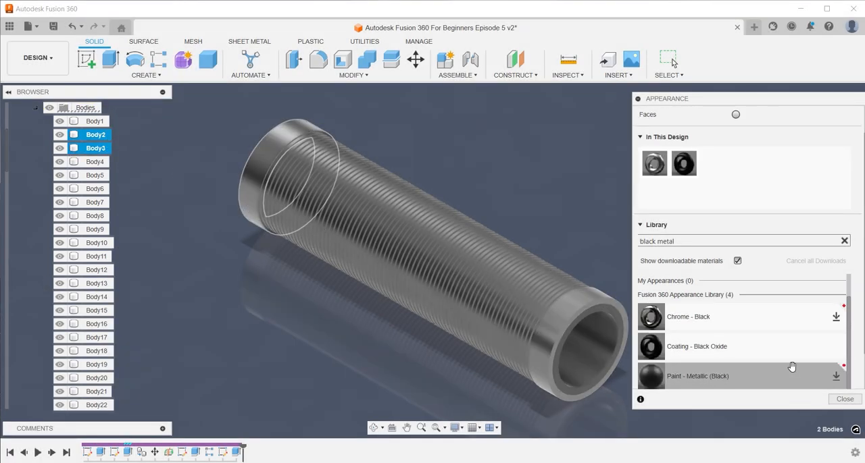
{"action": "scroll", "coordinate": [791, 366], "scroll_direction": "down", "scroll_amount": 1}
{"action": "scroll", "coordinate": [756, 361], "scroll_direction": "up", "scroll_amount": 1}
{"action": "left_click", "coordinate": [675, 242]}
{"action": "key", "text": "BackSpace"}
{"action": "key", "text": "BackSpace"}
{"action": "key", "text": "BackSpace"}
{"action": "key", "text": "BackSpace"}
{"action": "key", "text": "BackSpace"}
{"action": "key", "text": "BackSpace"}
{"action": "key", "text": "BackSpace"}
{"action": "type", "text": "green pow"}
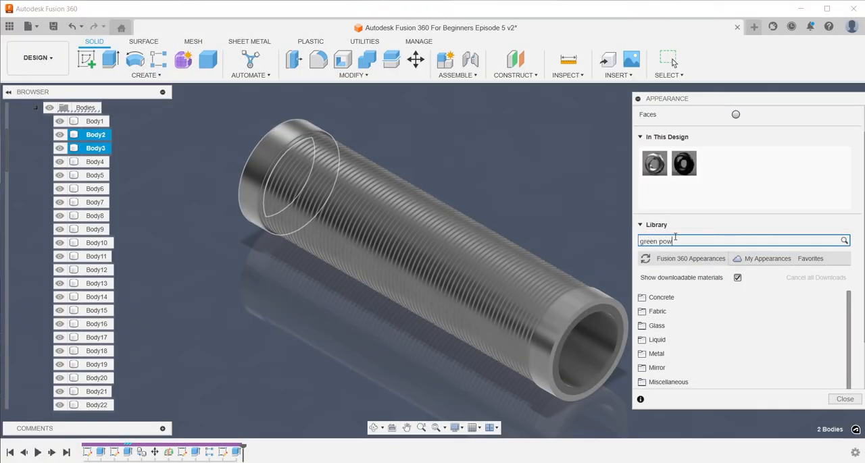
{"action": "left_click_drag", "start_coordinate": [681, 330], "coordinate": [104, 139]}
Search the library for "powder coat" and apply Powder Coat - Rough (Yellow) to Body3 through Body74
{"action": "left_click", "coordinate": [647, 243]}
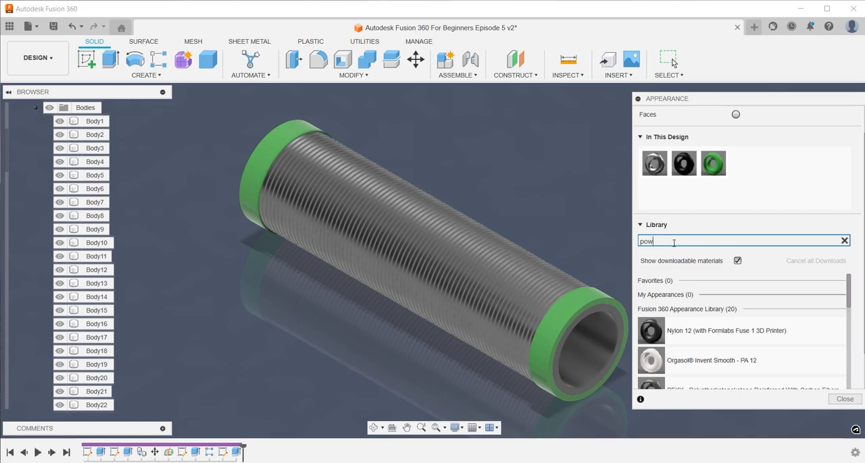
{"action": "type", "text": "powder coat"}
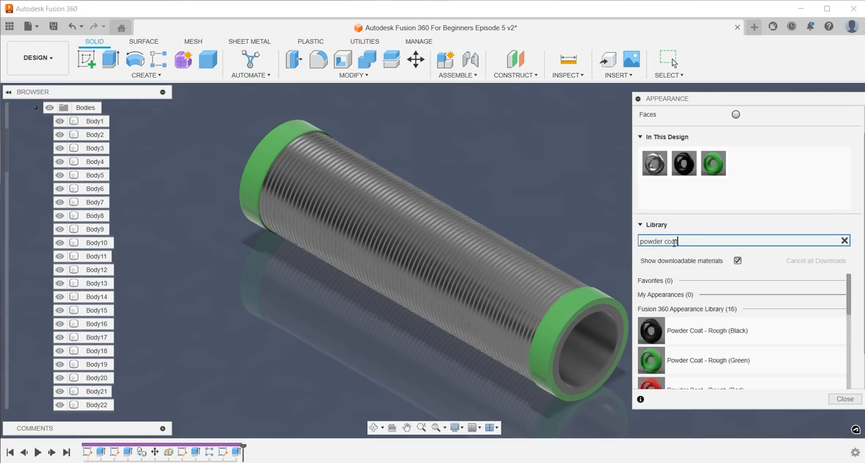
{"action": "scroll", "coordinate": [736, 328], "scroll_direction": "down", "scroll_amount": 4}
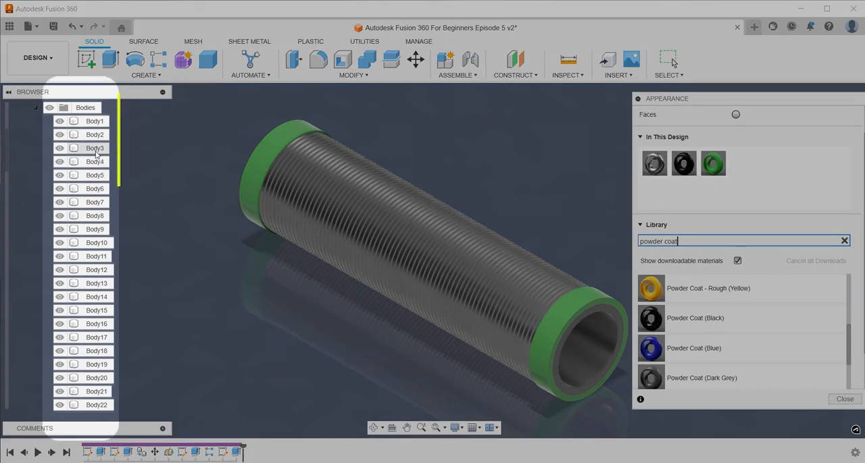
{"action": "left_click", "coordinate": [95, 148]}
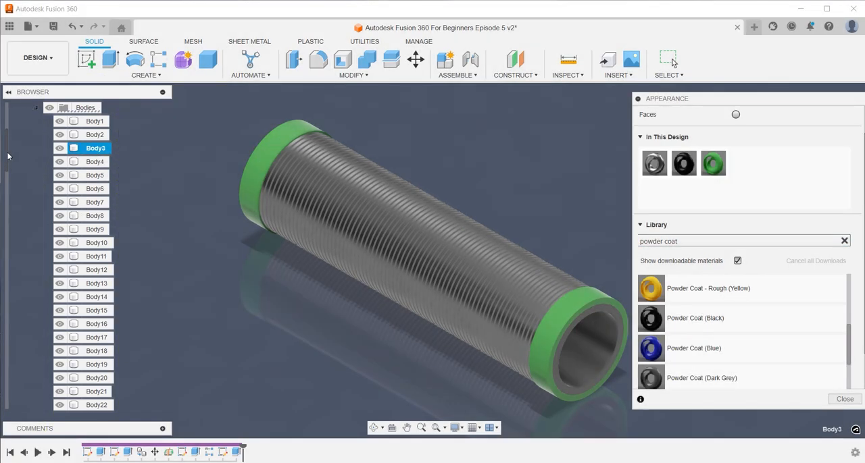
{"action": "left_click_drag", "start_coordinate": [8, 156], "coordinate": [4, 404]}
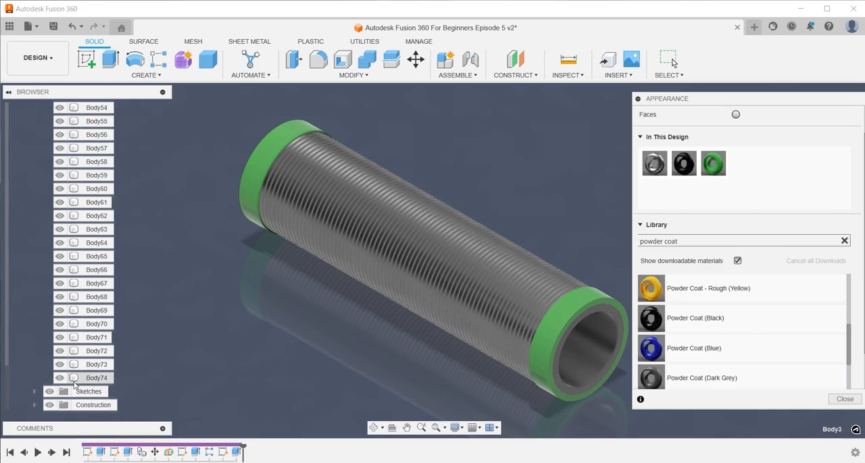
{"action": "left_click", "coordinate": [96, 378], "text": "shift"}
{"action": "left_click_drag", "start_coordinate": [729, 288], "coordinate": [103, 277]}
{"action": "left_click", "coordinate": [205, 263]}
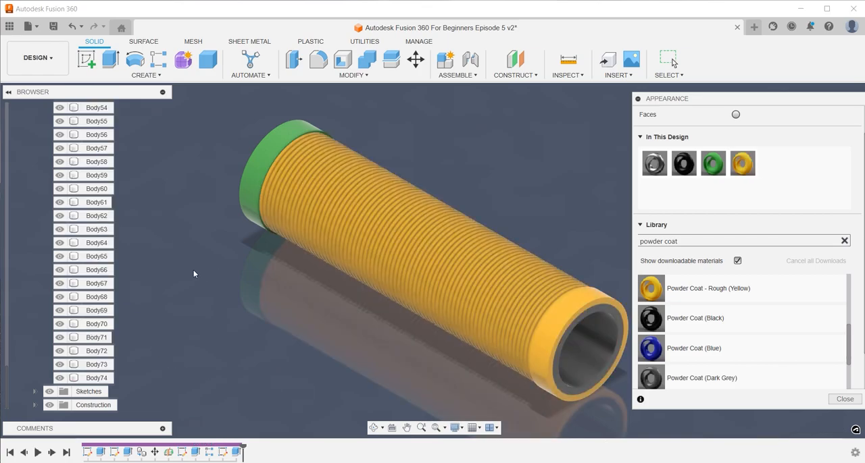
Reapply the Powder Coat - Rough (Green) appearance to the yellow end collar next to the open bore
{"action": "scroll", "coordinate": [221, 273], "scroll_direction": "down", "scroll_amount": 3}
{"action": "left_click_drag", "start_coordinate": [714, 172], "coordinate": [470, 304]}
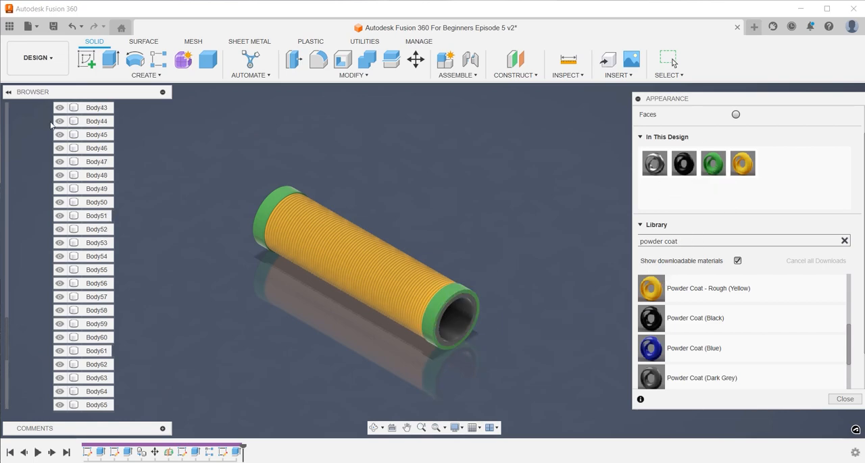
Edit Powder Coat - Rough (Green) to a brighter green, RGB 73, 179, 77, with scale 41, rotation 98 and roughness 0
{"action": "right_click", "coordinate": [714, 164]}
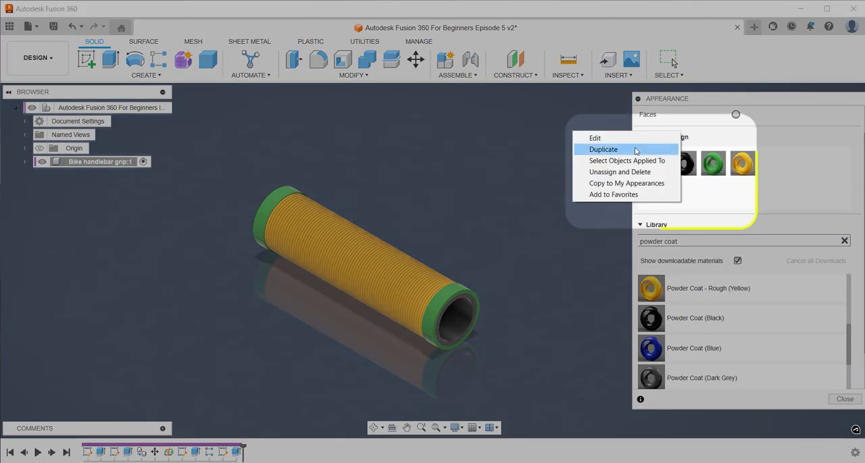
{"action": "left_click", "coordinate": [626, 143]}
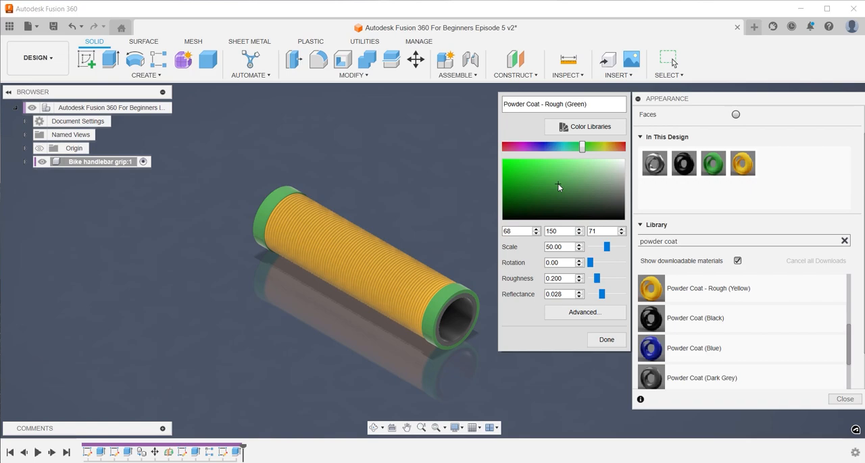
{"action": "left_click", "coordinate": [550, 175]}
{"action": "left_click", "coordinate": [551, 175]}
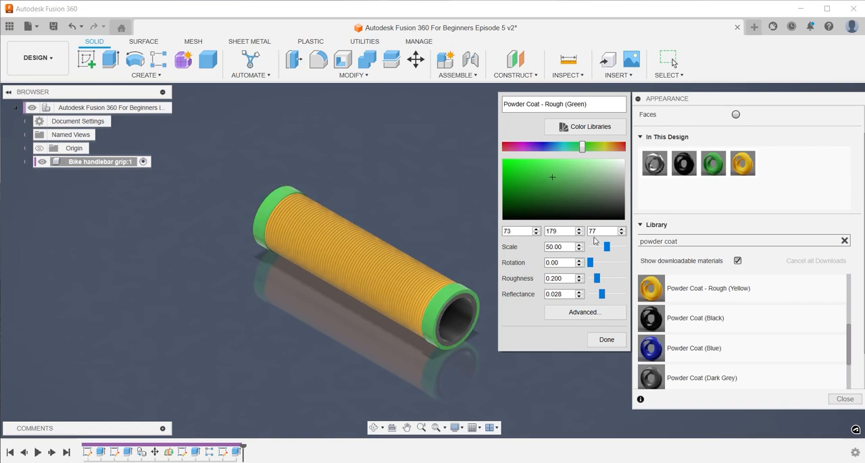
{"action": "left_click_drag", "start_coordinate": [607, 247], "coordinate": [598, 263]}
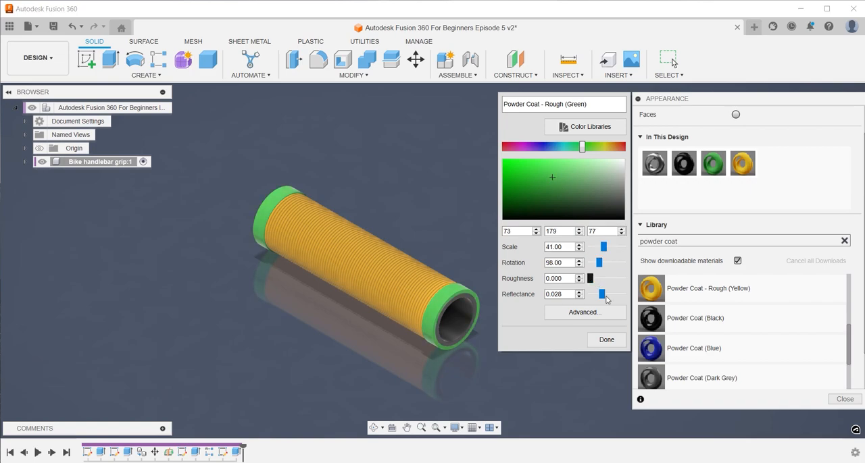
{"action": "left_click", "coordinate": [606, 340]}
{"action": "key", "text": "Escape"}
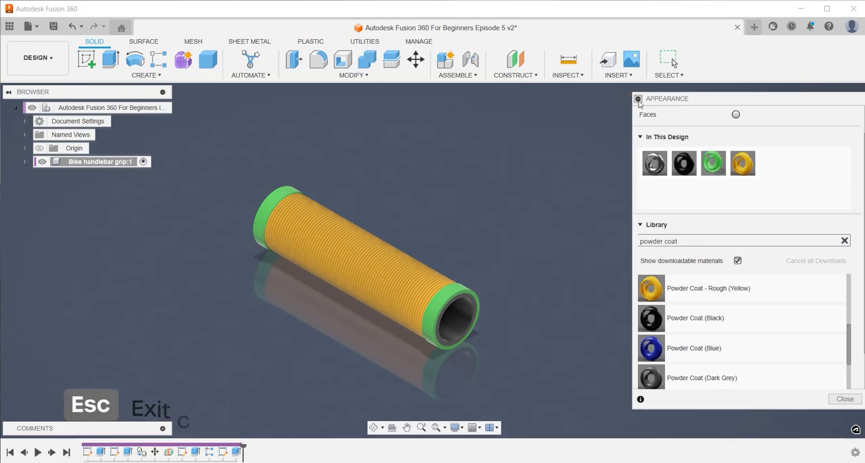
{"action": "left_click", "coordinate": [832, 118]}
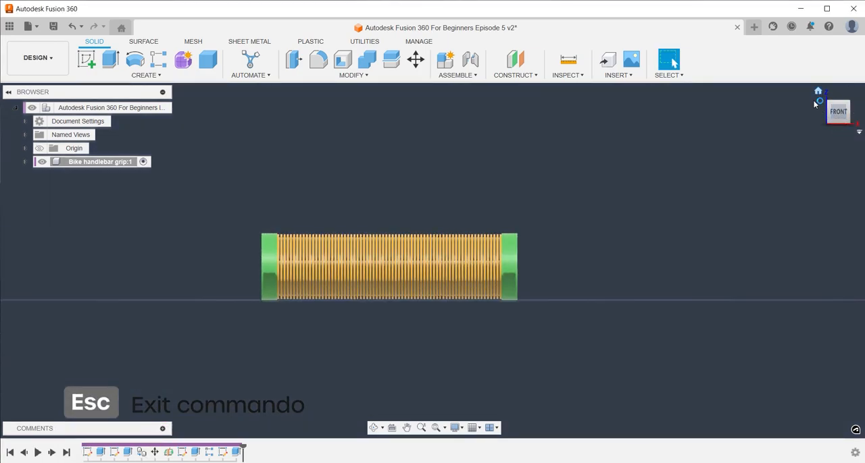
{"action": "left_click", "coordinate": [817, 92]}
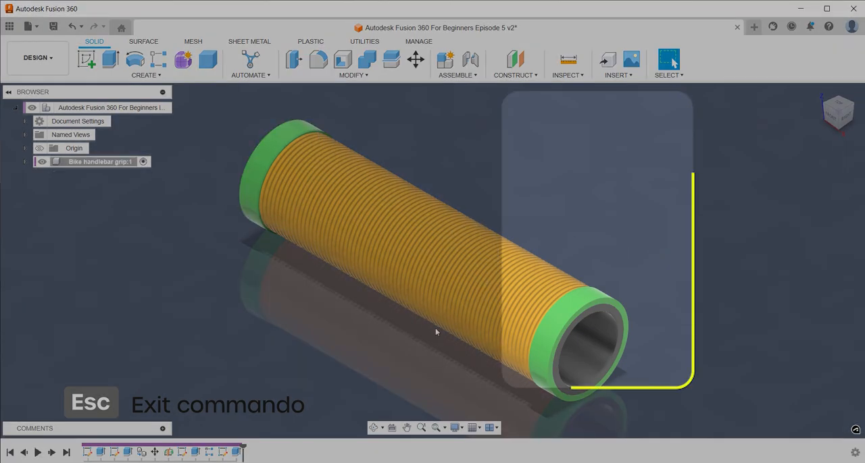
Darken the main cylinder's Coating - Black Oxide appearance to RGB 42, 35, 35
{"action": "right_click", "coordinate": [599, 349]}
{"action": "left_click", "coordinate": [785, 290]}
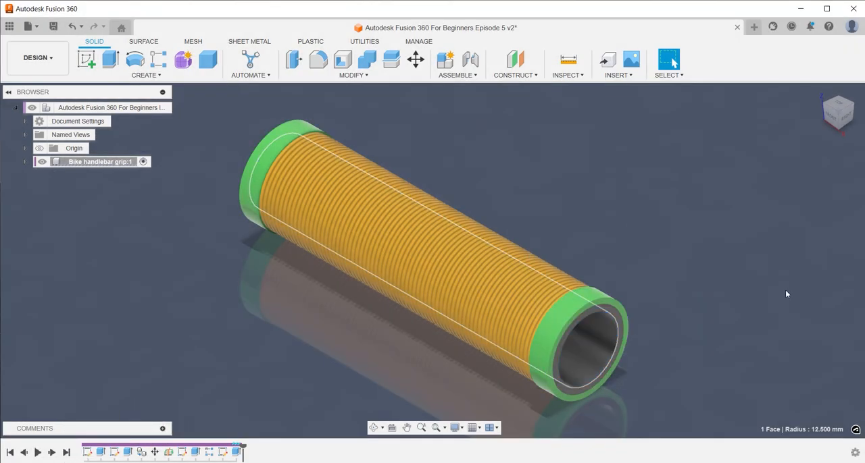
{"action": "key", "text": "a"}
{"action": "left_click", "coordinate": [642, 101]}
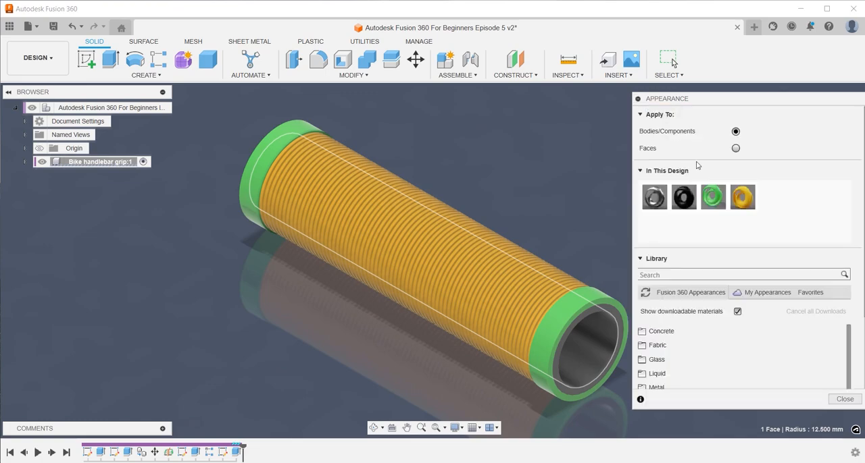
{"action": "double_click", "coordinate": [683, 197]}
{"action": "left_click", "coordinate": [603, 212]}
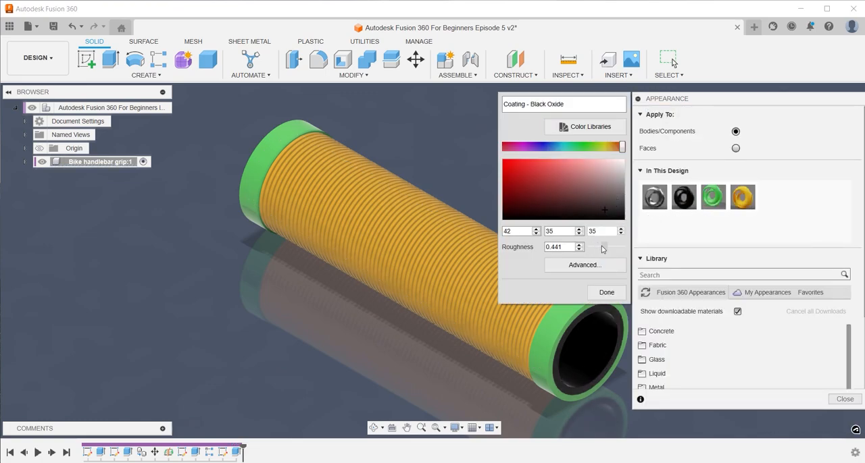
{"action": "left_click", "coordinate": [606, 293]}
{"action": "left_click", "coordinate": [642, 102]}
{"action": "key", "text": "Escape"}
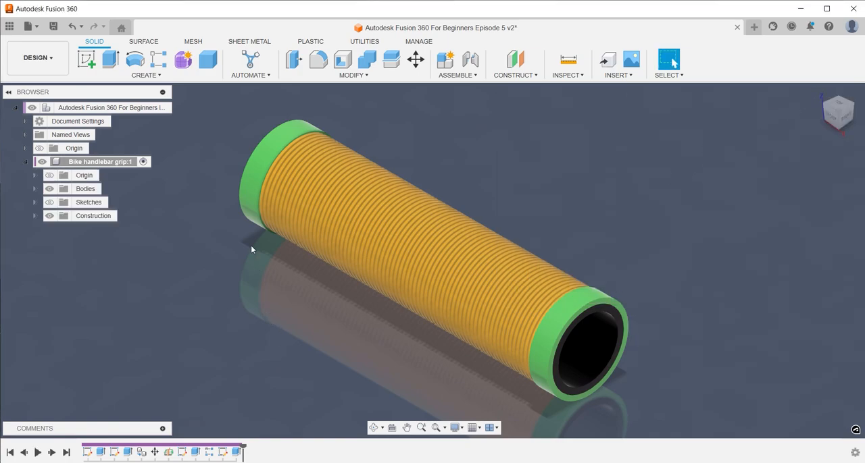
Show the grip component's sketches and open Sketch2, the end collar's ring profile, for editing
{"action": "left_click", "coordinate": [250, 193]}
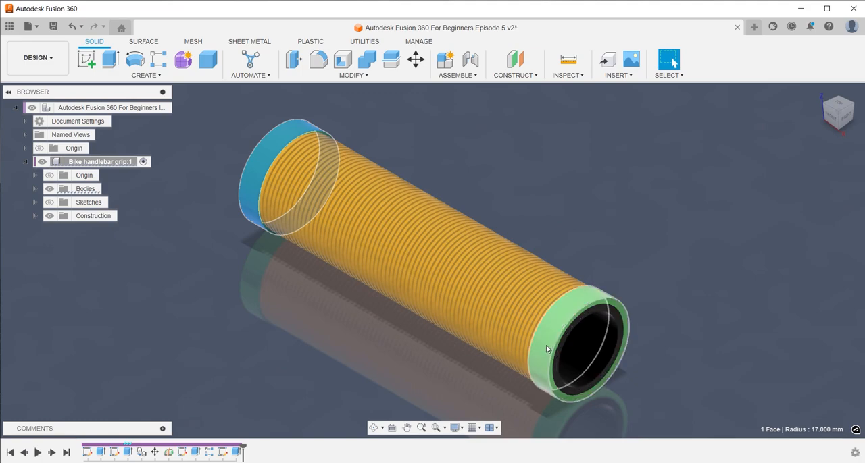
{"action": "left_click", "coordinate": [527, 361]}
{"action": "left_click", "coordinate": [306, 353]}
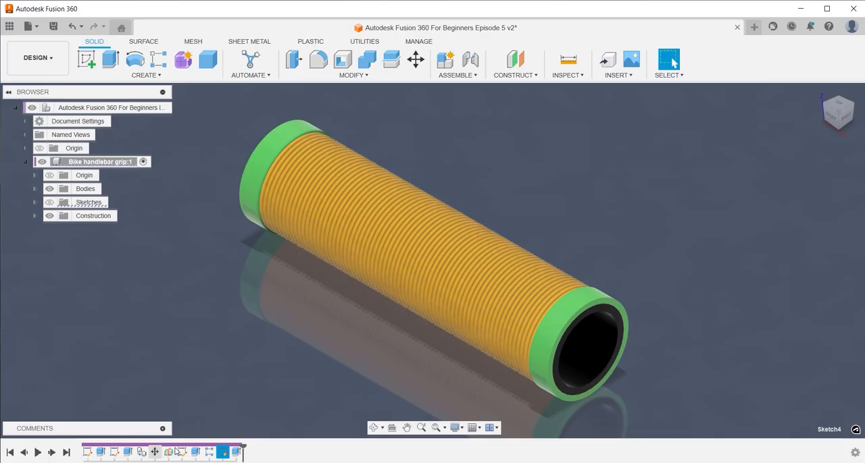
{"action": "left_click", "coordinate": [182, 453]}
{"action": "left_click", "coordinate": [115, 453]}
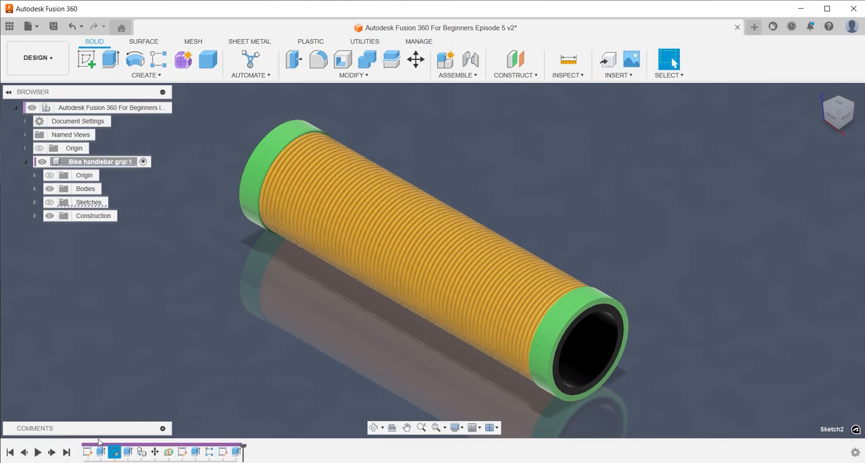
{"action": "left_click", "coordinate": [88, 351]}
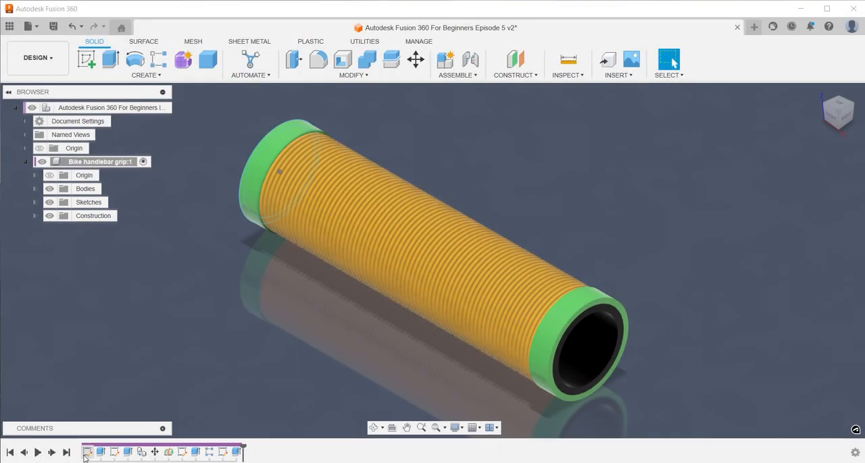
{"action": "left_click", "coordinate": [86, 453]}
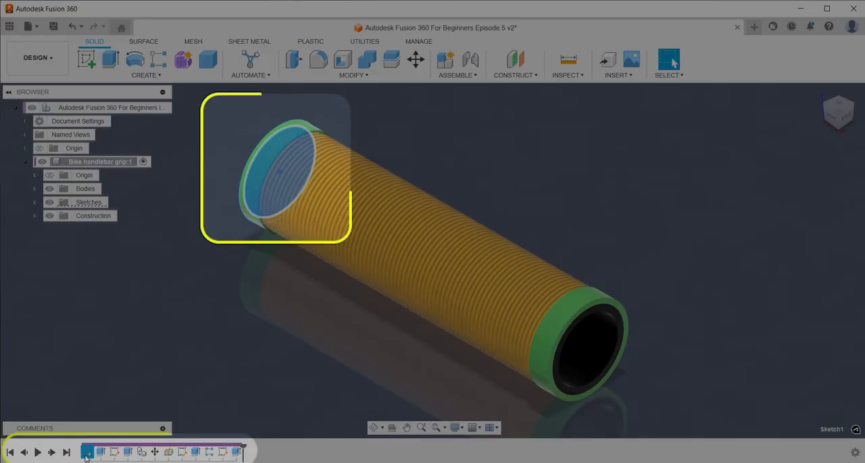
{"action": "left_click", "coordinate": [112, 453]}
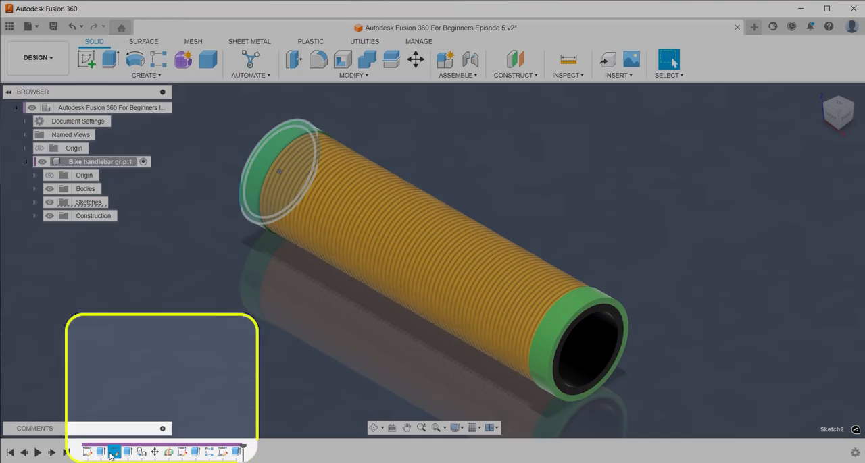
{"action": "right_click", "coordinate": [112, 454]}
{"action": "left_click", "coordinate": [148, 345]}
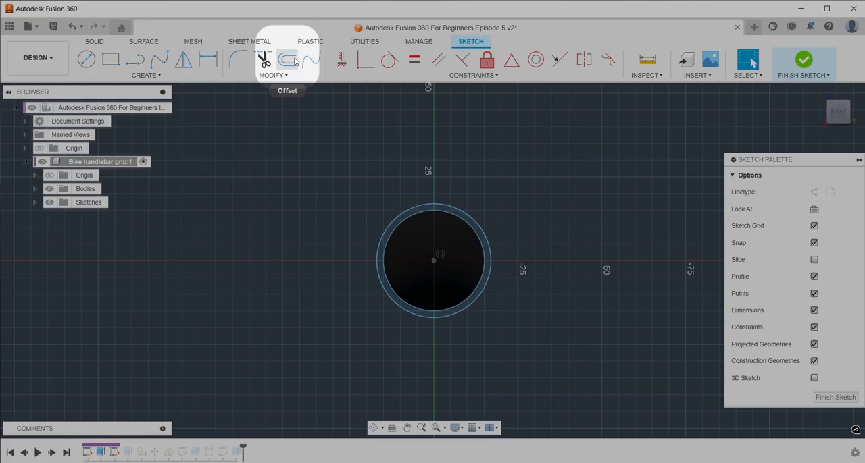
Offset the collar profile's outer circle outward by 1 mm
{"action": "left_click", "coordinate": [286, 59]}
{"action": "left_click", "coordinate": [427, 206]}
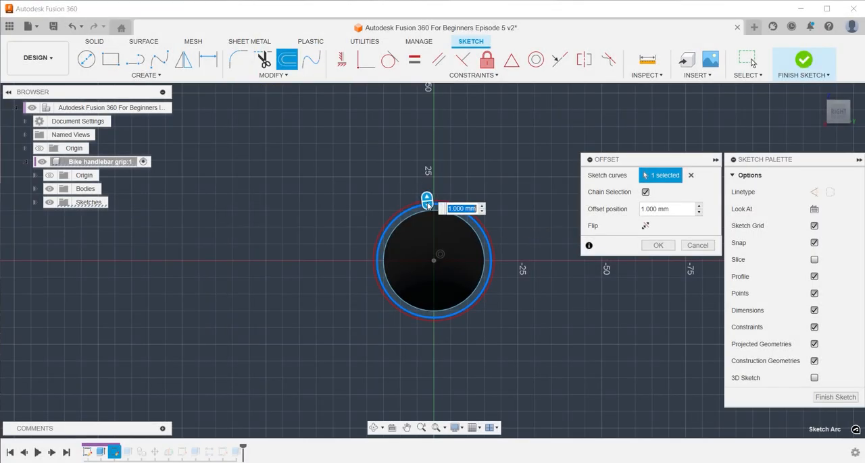
{"action": "key", "text": "Return"}
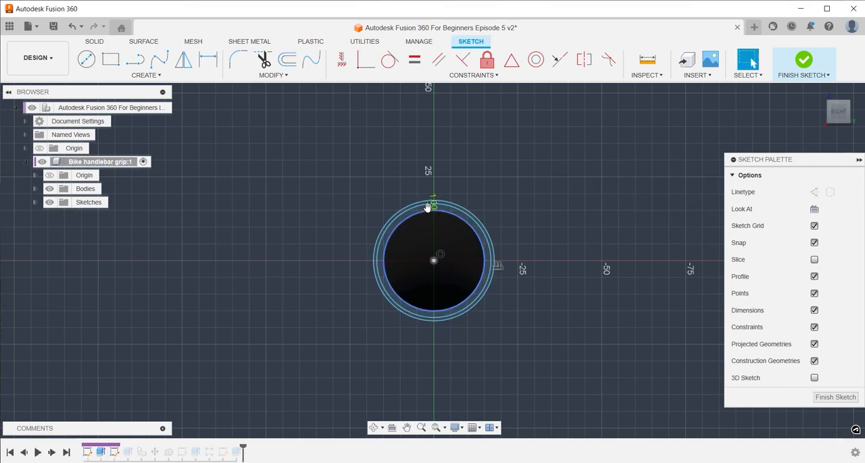
Delete the collar profile's original outer circle inside the offset one and finish the sketch
{"action": "scroll", "coordinate": [426, 206], "scroll_direction": "up", "scroll_amount": 5}
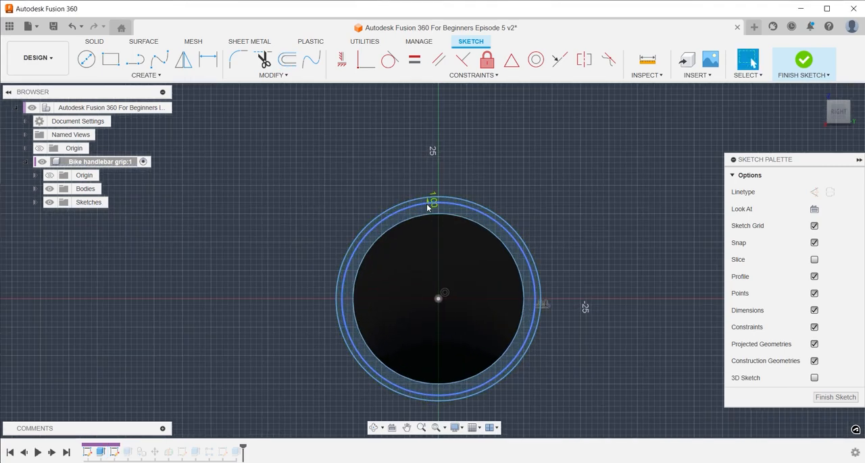
{"action": "left_click", "coordinate": [427, 203]}
{"action": "key", "text": "Escape"}
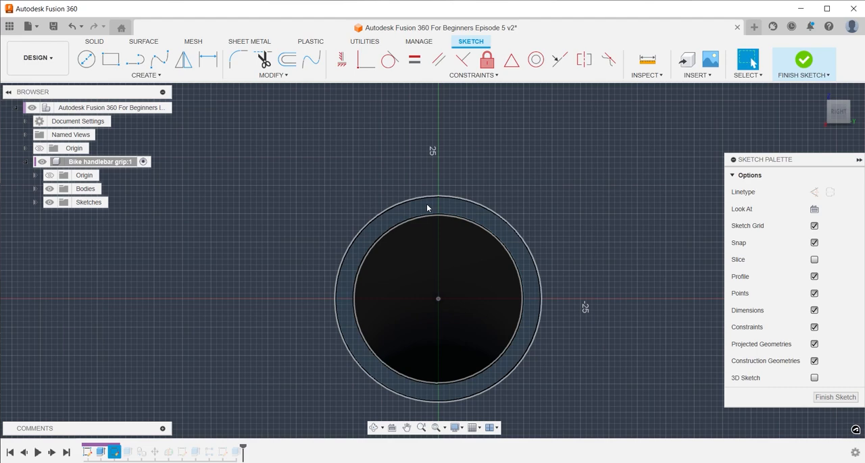
{"action": "type", "text": "sfin"}
{"action": "key", "text": "Return"}
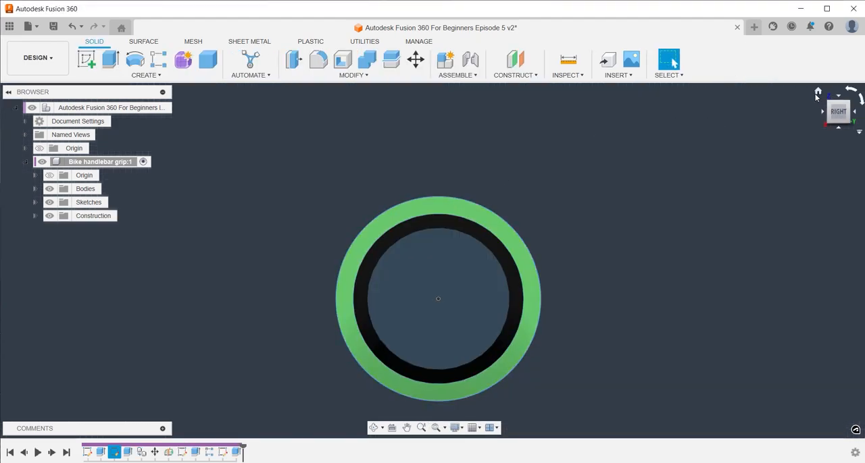
Hide the Sketches folder of the Bike handlebar grip component
{"action": "left_click", "coordinate": [817, 97]}
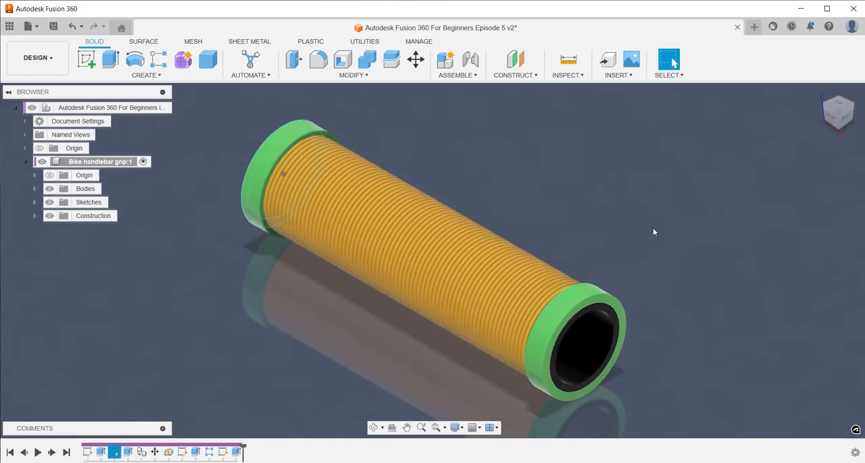
{"action": "left_click", "coordinate": [49, 204]}
{"action": "middle_click_drag", "start_coordinate": [248, 300], "coordinate": [280, 269], "text": "shift"}
{"action": "left_click", "coordinate": [673, 62]}
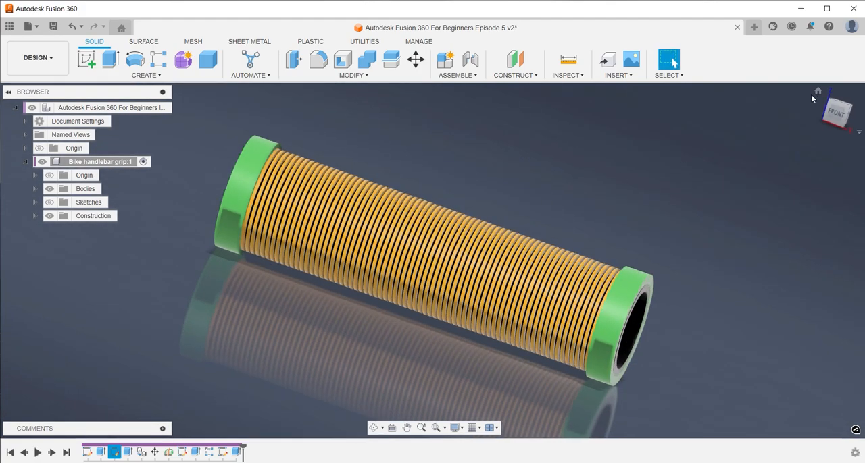
{"action": "left_click", "coordinate": [812, 95]}
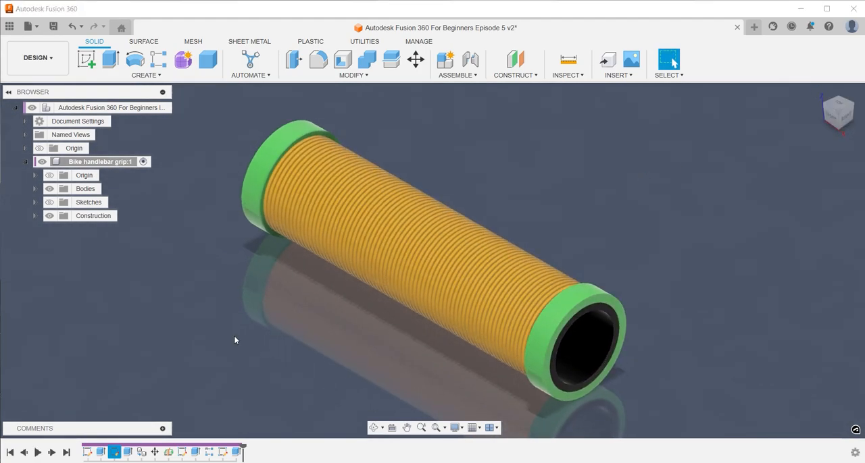
Start a constant-radius fillet and select the four outer circular edges of both green end collars
{"action": "key", "text": "f"}
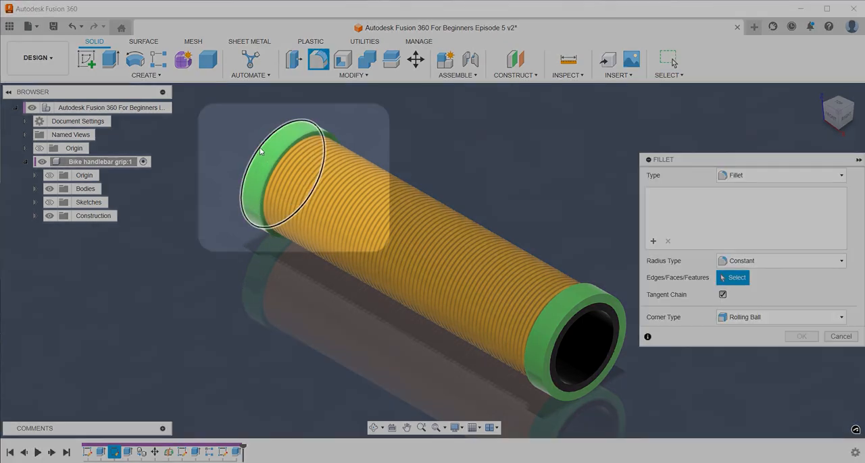
{"action": "left_click", "coordinate": [281, 154]}
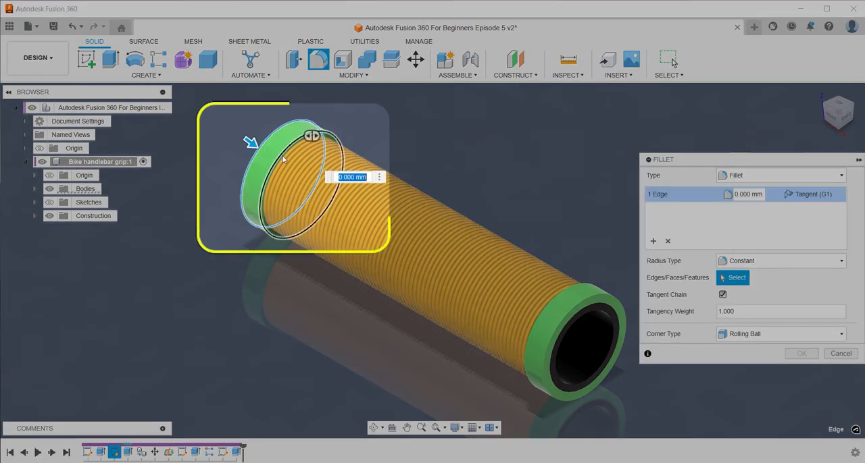
{"action": "left_click", "coordinate": [548, 310]}
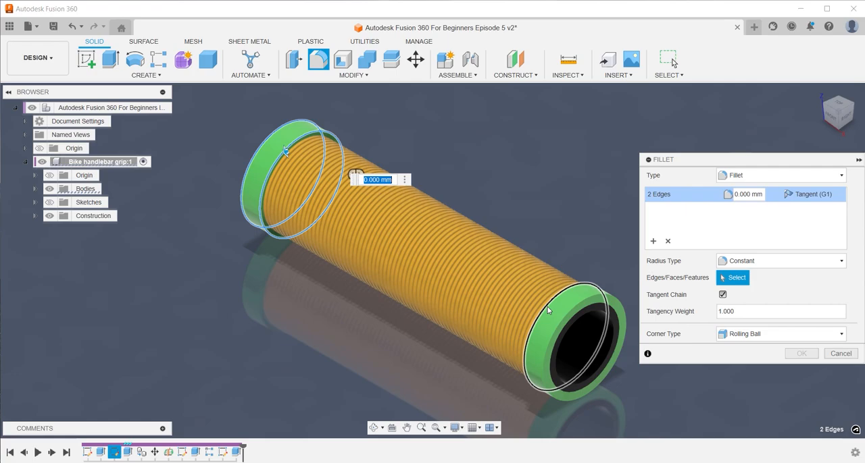
{"action": "left_click", "coordinate": [567, 322]}
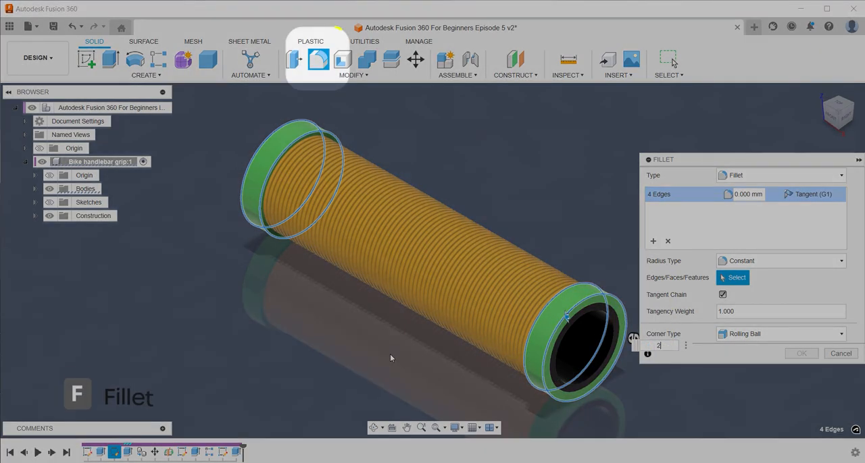
Try fillet radii of 2, 3 and 4 mm on the four collar edges
{"action": "type", "text": "3"}
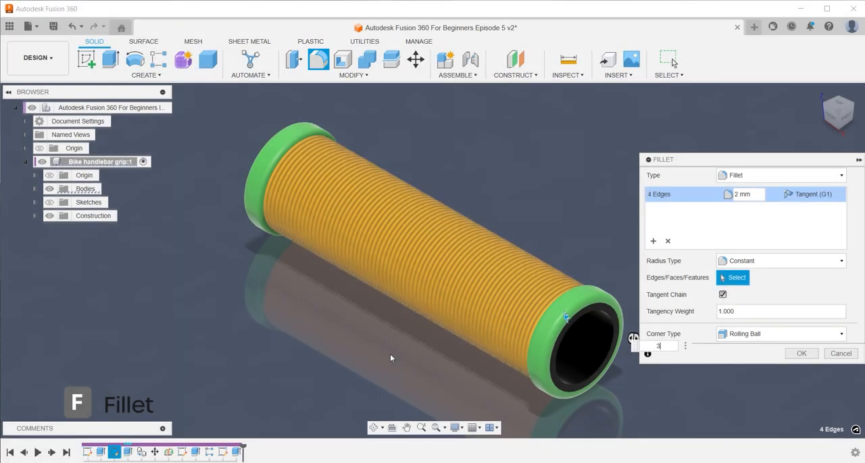
{"action": "type", "text": "3"}
{"action": "left_click", "coordinate": [834, 121]}
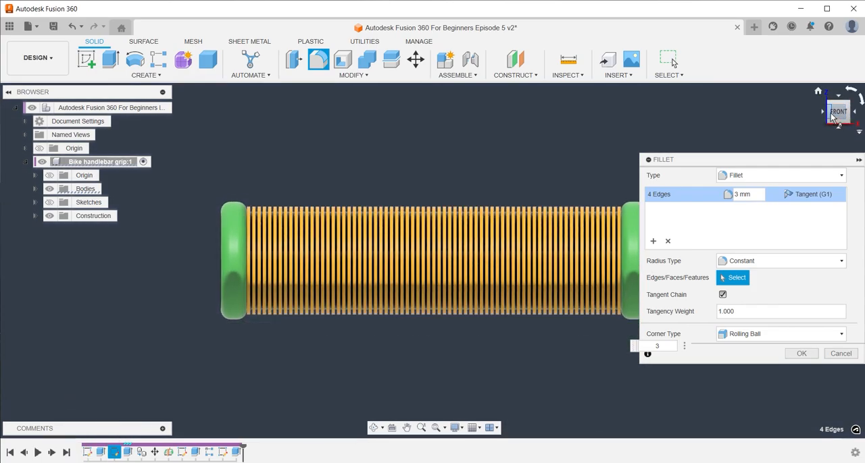
{"action": "left_click", "coordinate": [829, 116]}
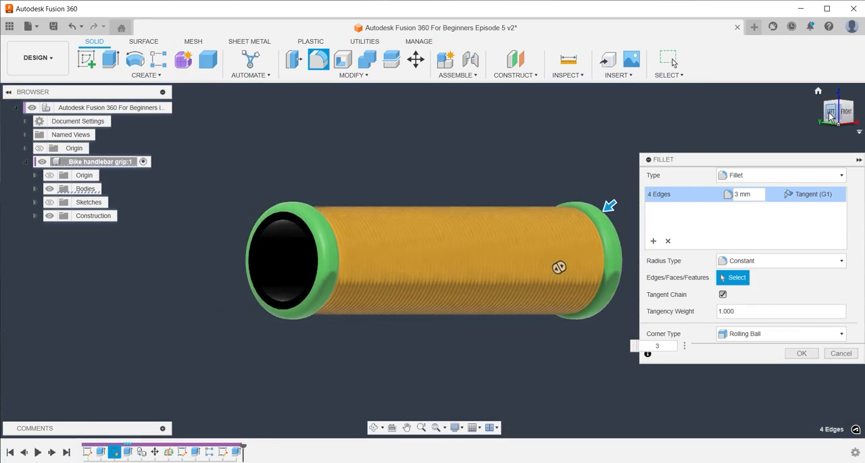
{"action": "left_click", "coordinate": [738, 195]}
{"action": "key", "text": "BackSpace"}
{"action": "type", "text": "4"}
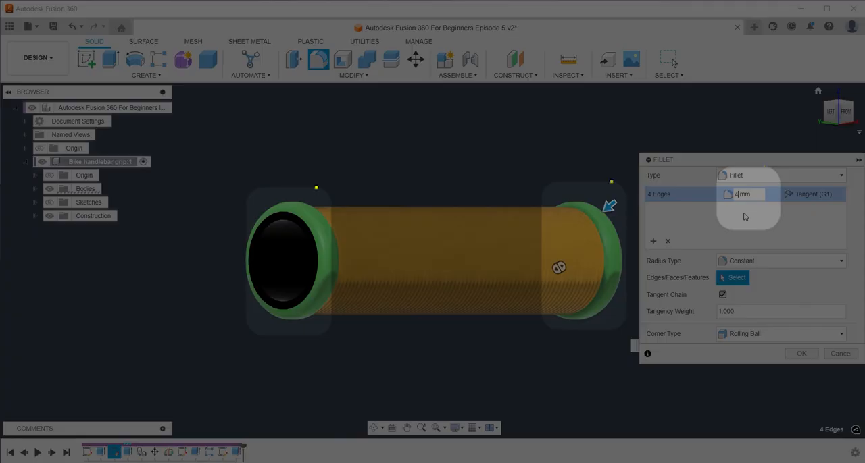
{"action": "type", "text": "1"}
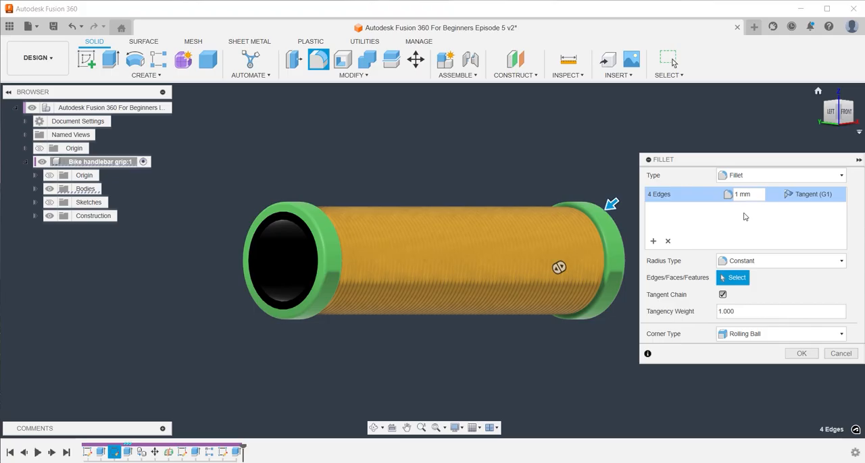
Set the collar edges' fillet radius to 1 mm and apply the fillet
{"action": "key", "text": "Return"}
{"action": "left_click", "coordinate": [817, 91]}
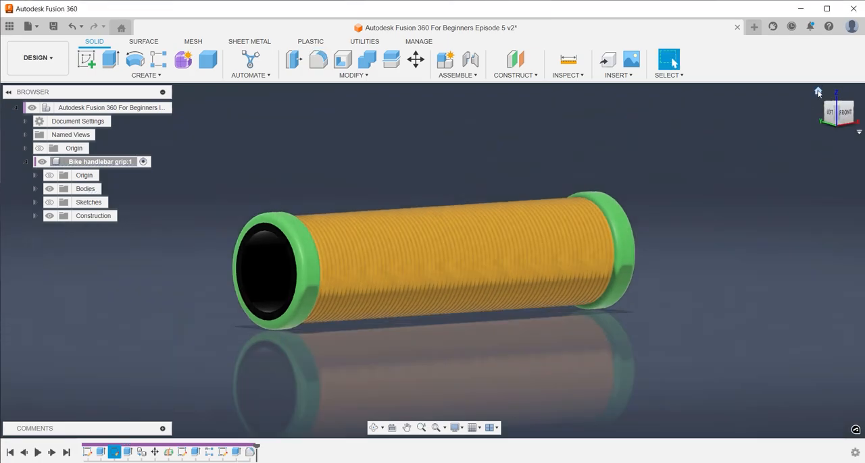